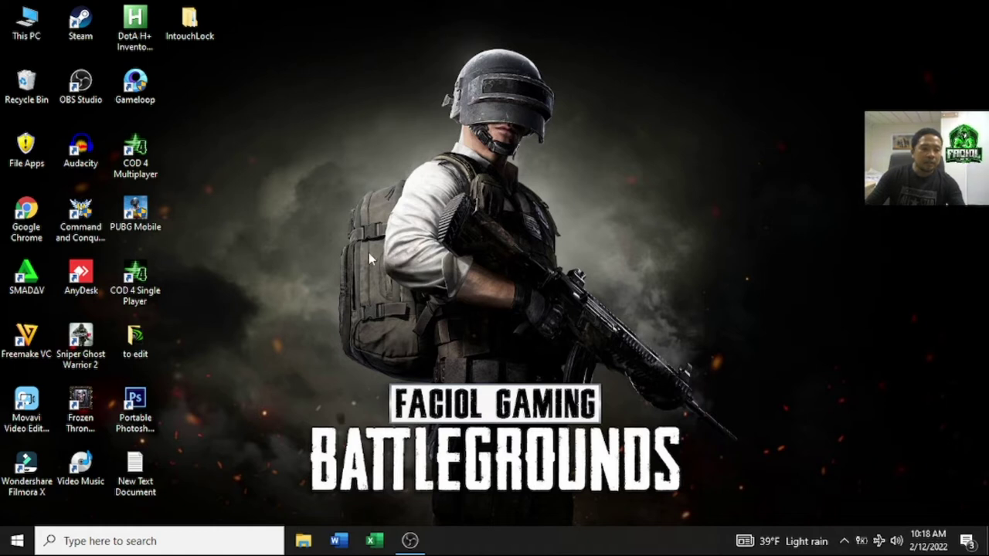
# Step: Open the IntouchLock folder, select its ZIP archive, then switch to This PC to see the drives
pyautogui.doubleClick(197, 31)
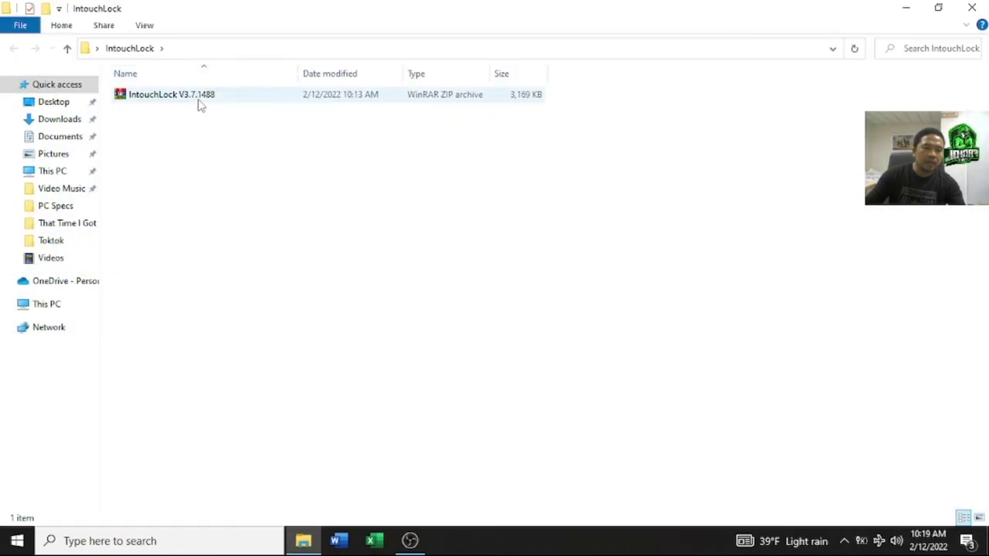
pyautogui.click(195, 101)
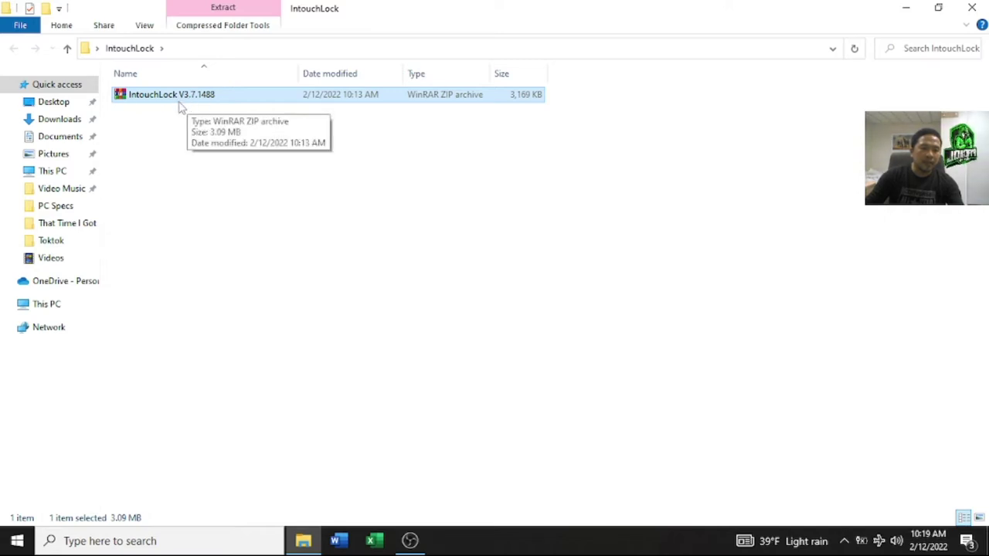
pyautogui.click(56, 309)
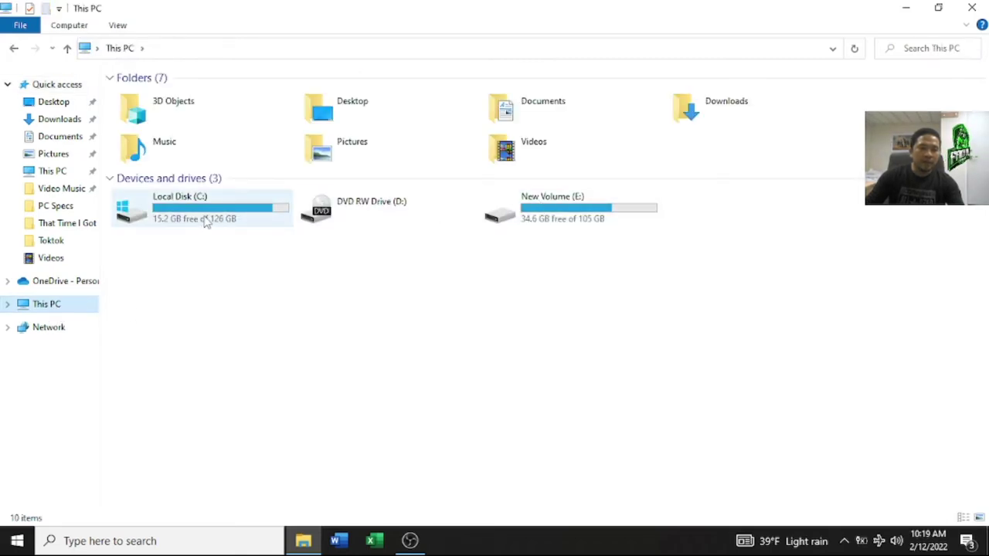
pyautogui.click(526, 220)
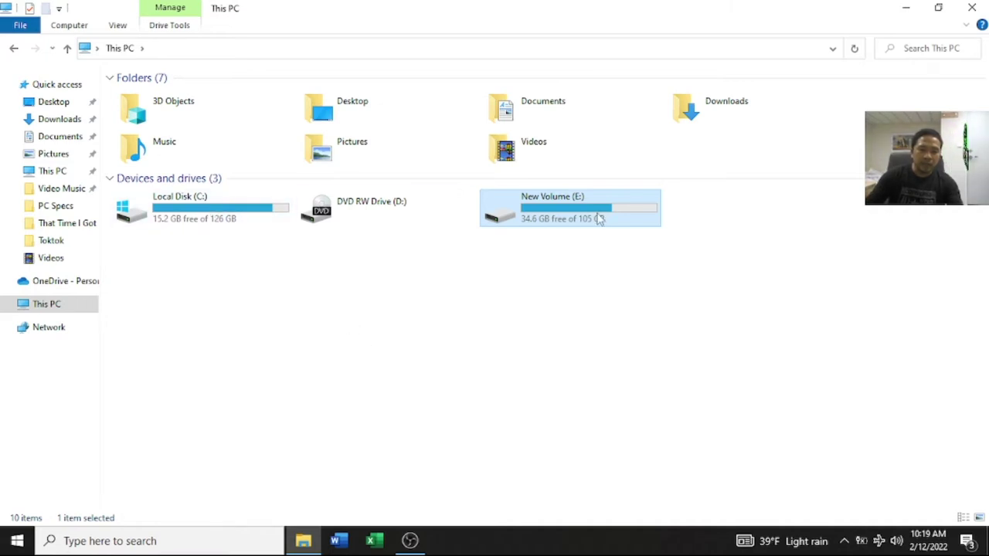
pyautogui.click(207, 224)
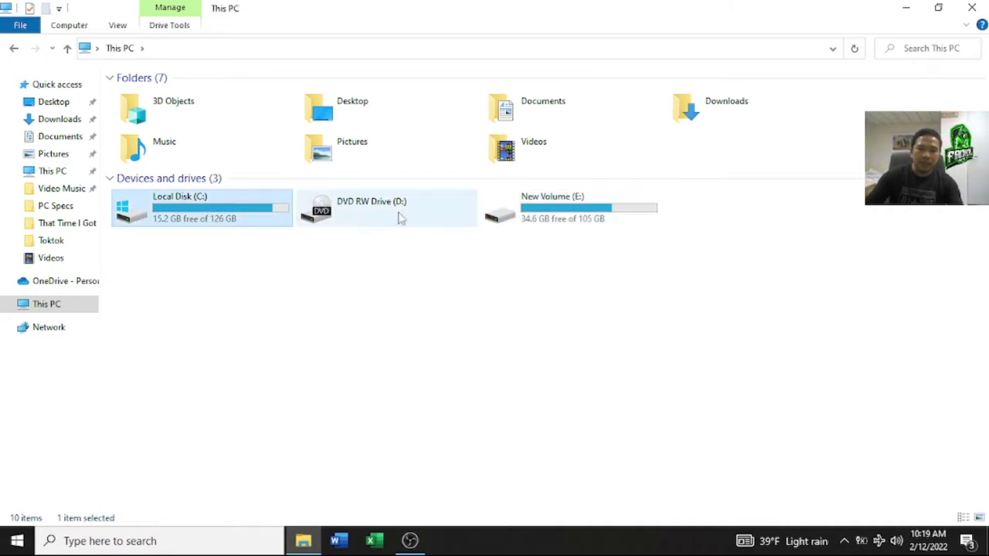
pyautogui.click(568, 218)
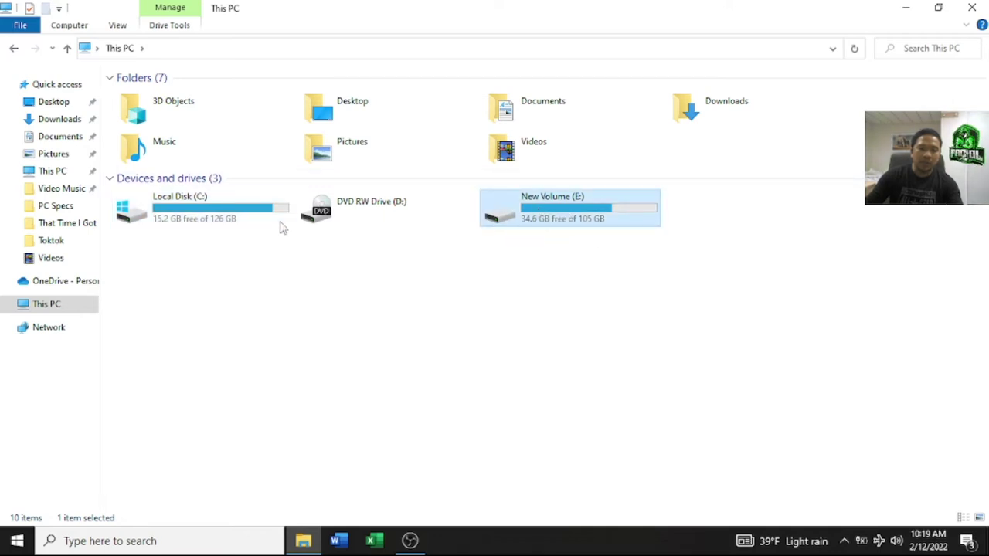
pyautogui.click(215, 221)
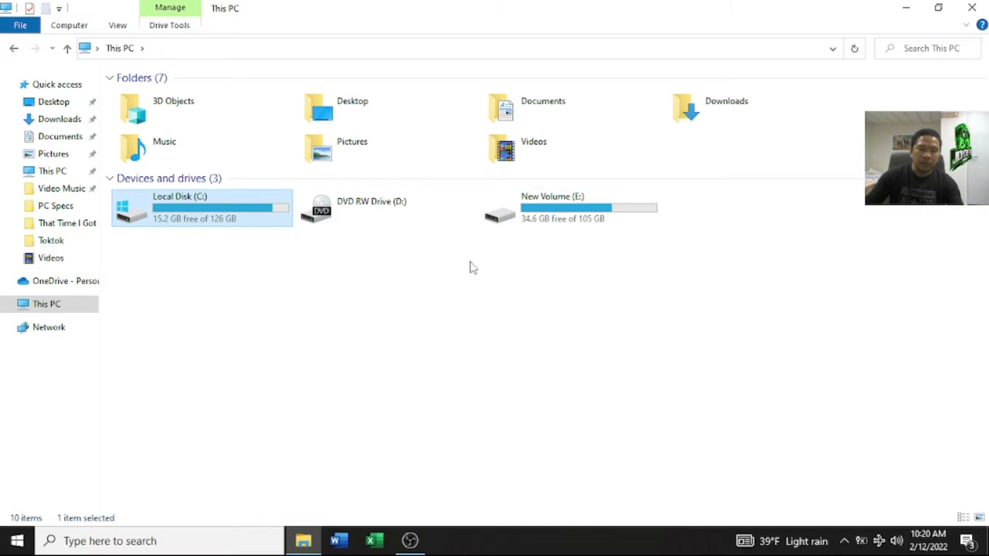
# Step: Browse Local Disk (C:) folders Program Files, Program Files (x86), Temp and Users, then close File Explorer
pyautogui.doubleClick(242, 223)
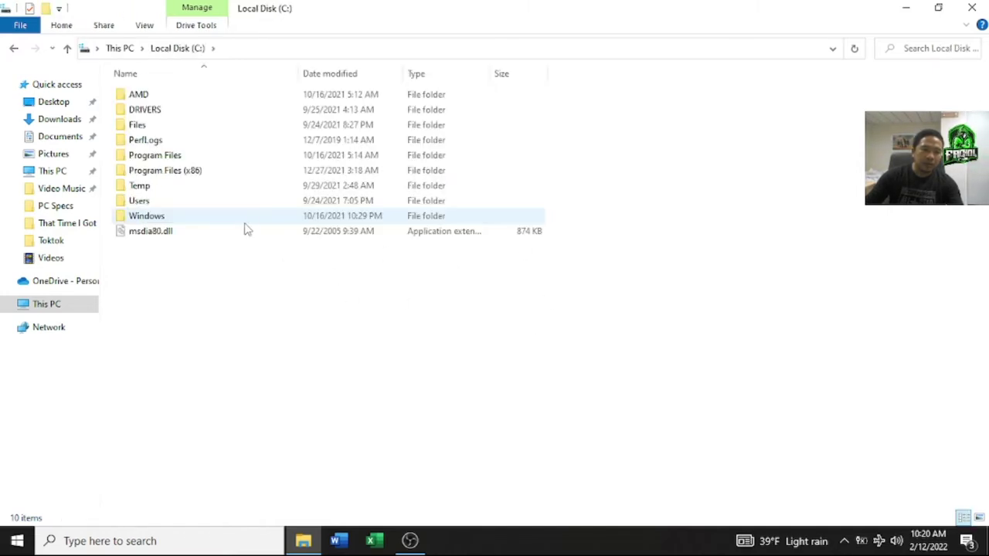
pyautogui.click(13, 48)
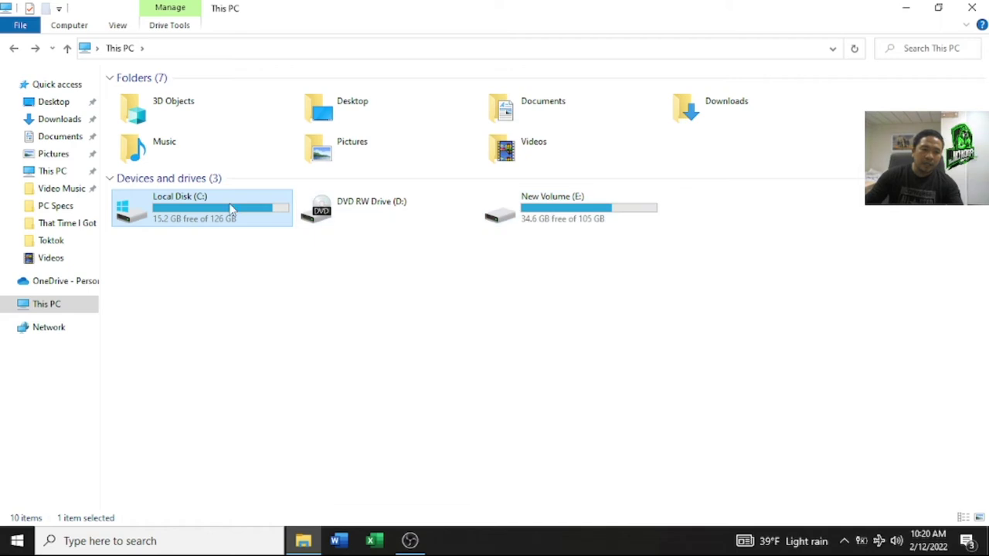
pyautogui.moveTo(204, 220)
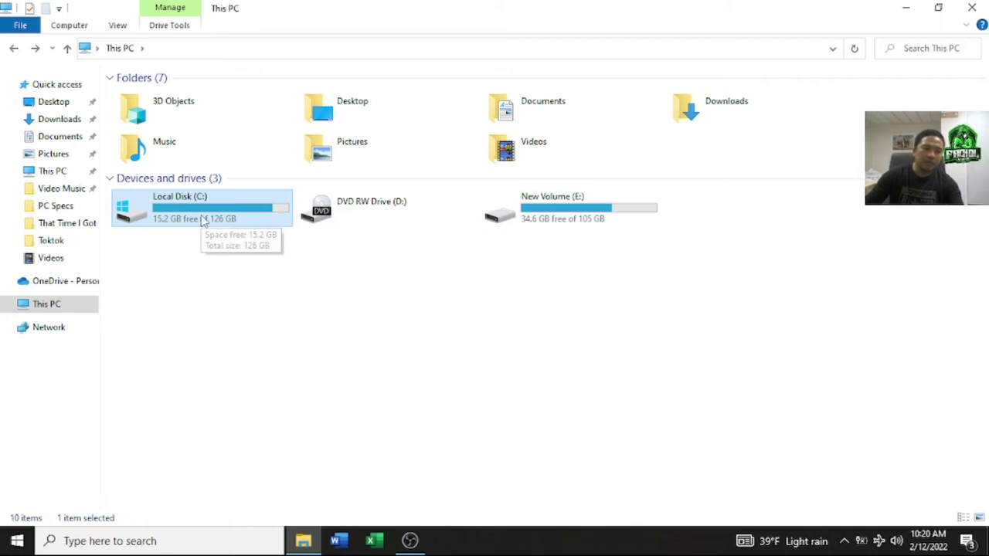
pyautogui.doubleClick(204, 220)
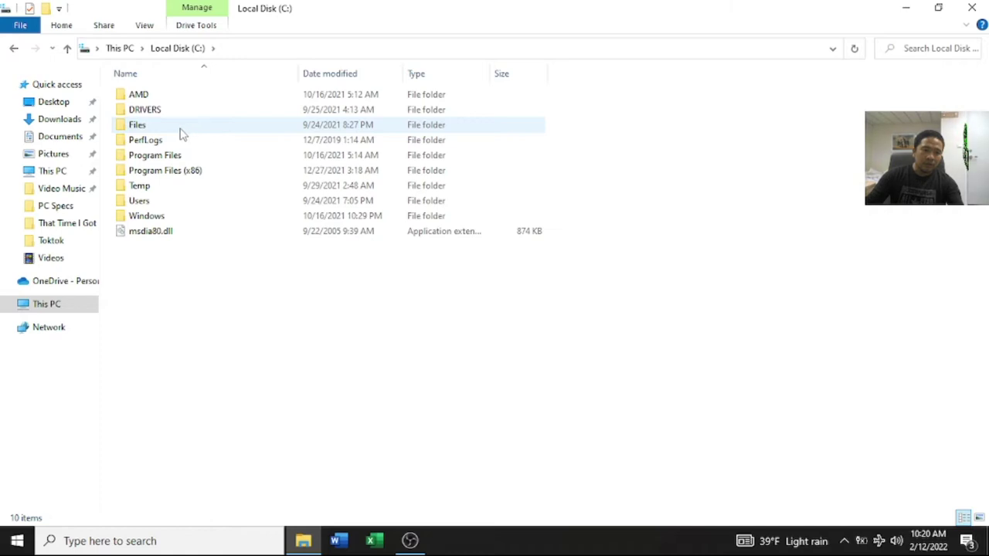
pyautogui.click(163, 158)
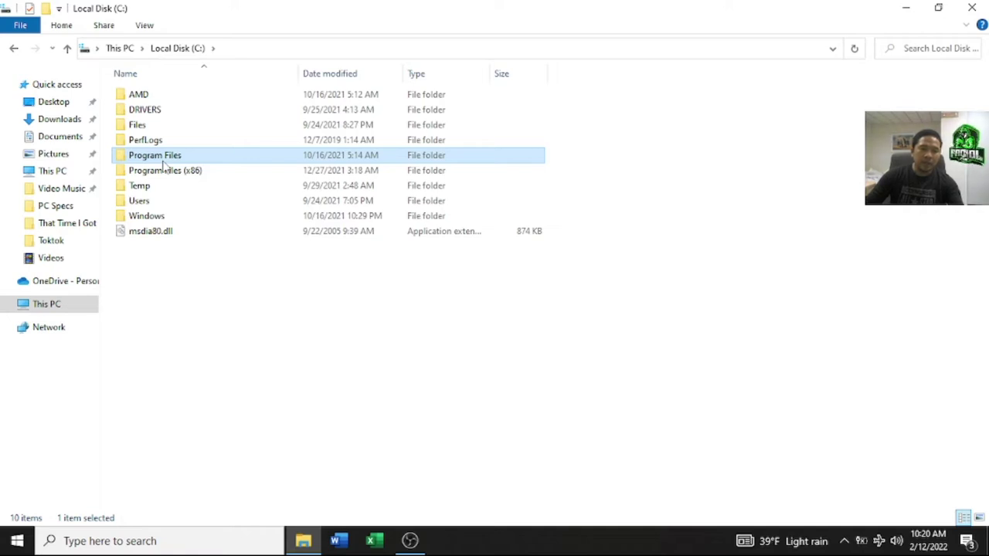
pyautogui.click(184, 173)
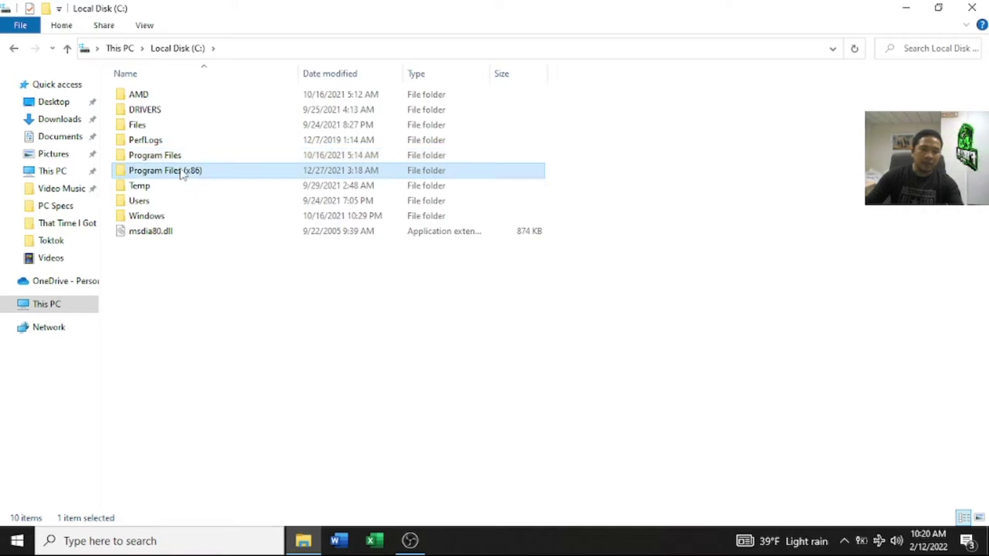
pyautogui.click(158, 187)
pyautogui.click(157, 202)
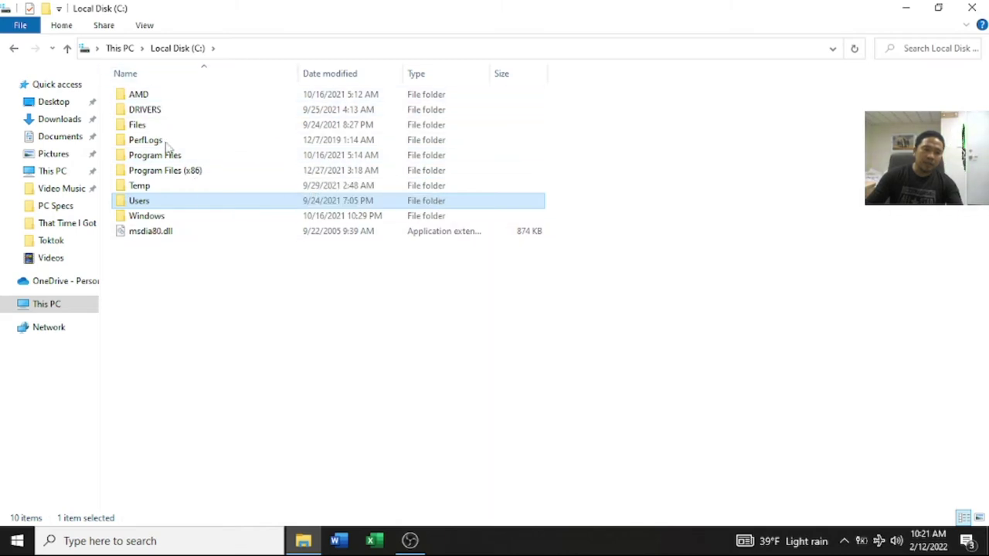
pyautogui.click(14, 49)
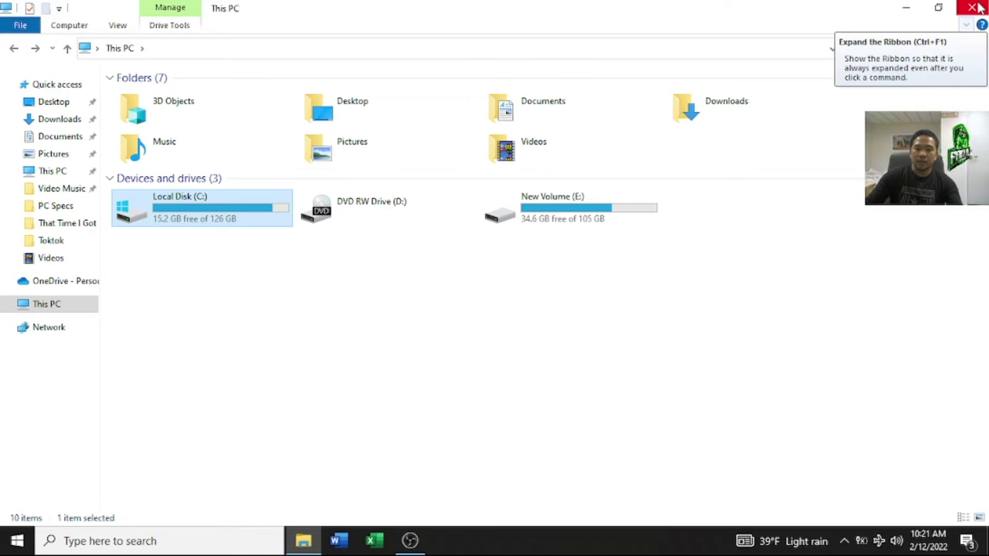
pyautogui.click(975, 8)
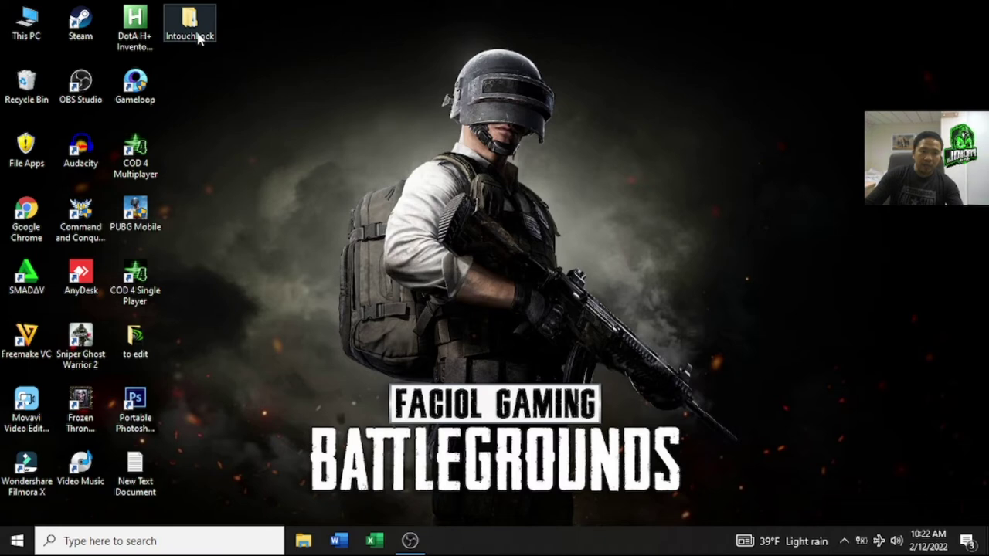
# Step: Open the IntouchLock desktop folder and select the IntouchLock V3.7.1488 ZIP archive
pyautogui.doubleClick(197, 39)
pyautogui.click(188, 97)
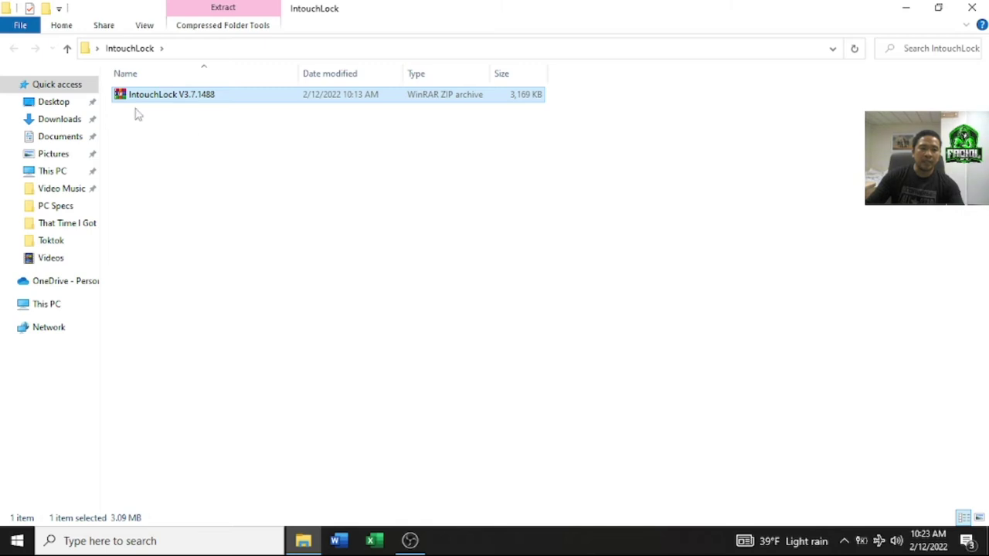
# Step: Extract the ZIP archive here with WinRAR, entering the archive password when prompted
pyautogui.rightClick(154, 101)
pyautogui.click(139, 99)
pyautogui.rightClick(139, 98)
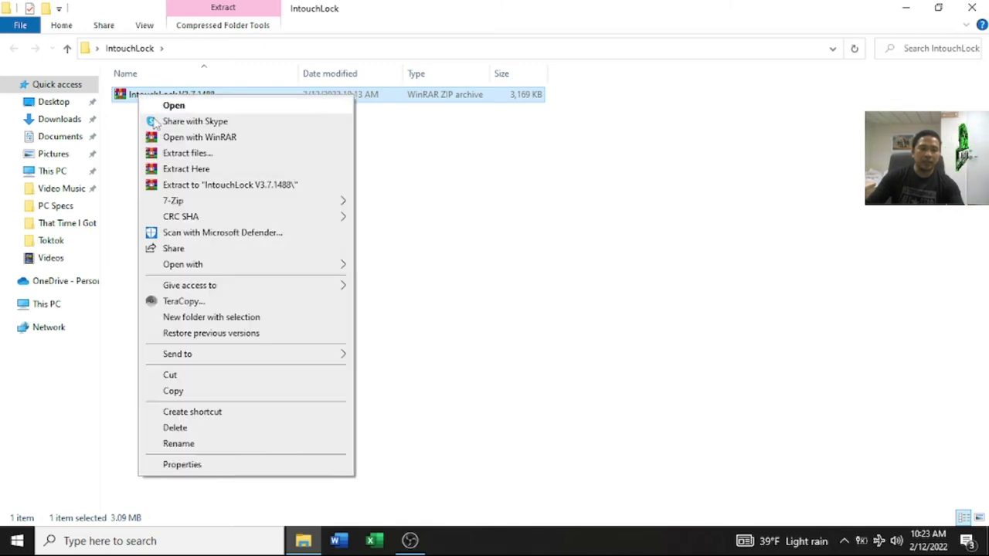
pyautogui.click(181, 169)
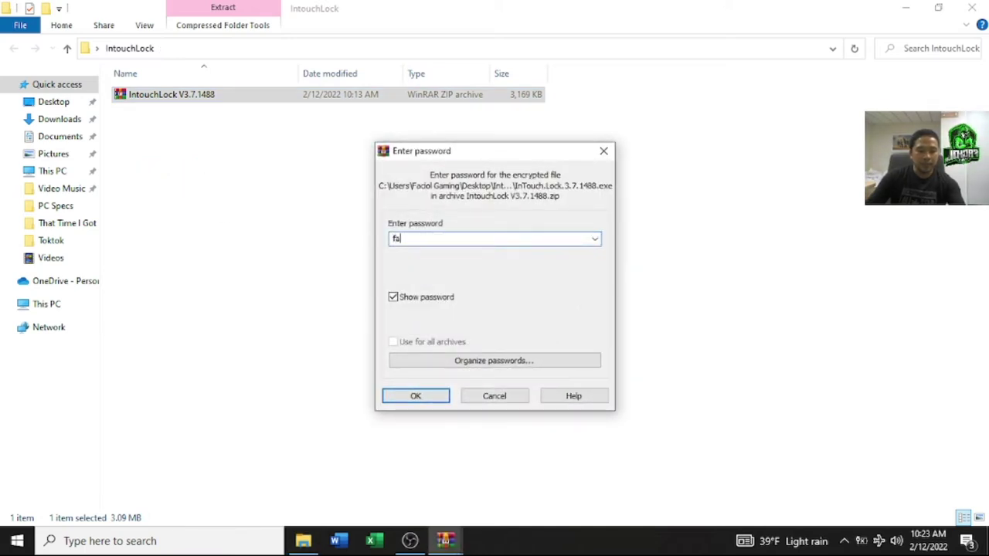
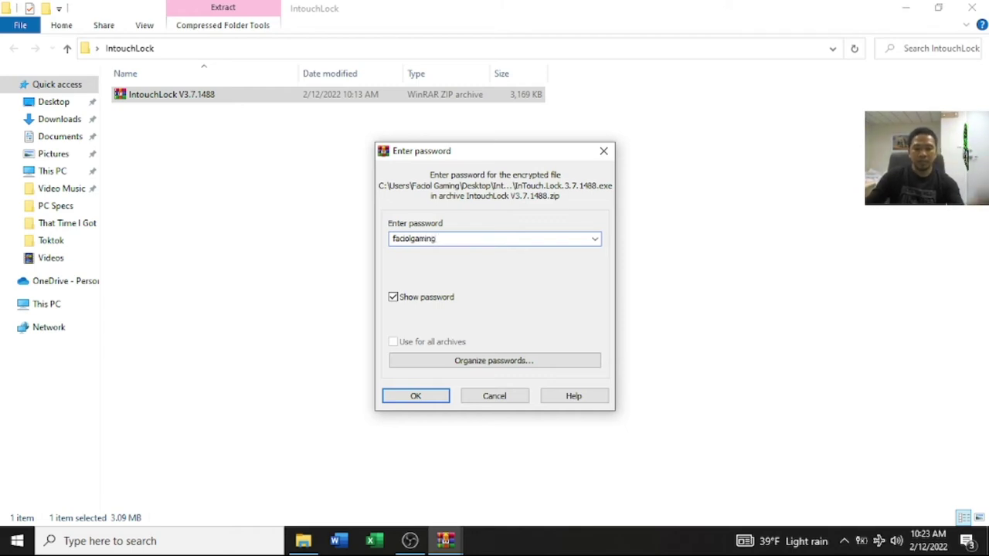
pyautogui.click(421, 403)
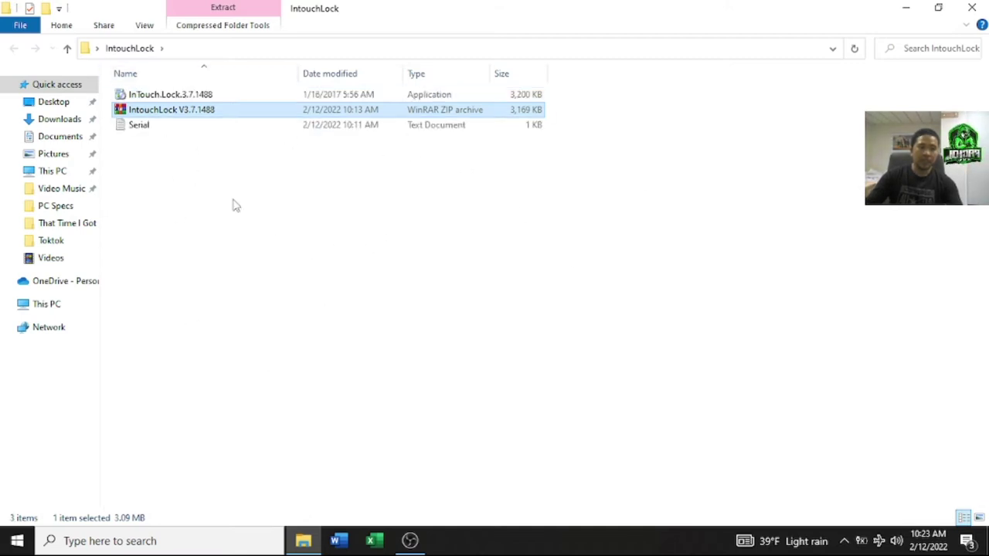
# Step: View the serial key line in the Serial text file, then close it
pyautogui.doubleClick(204, 128)
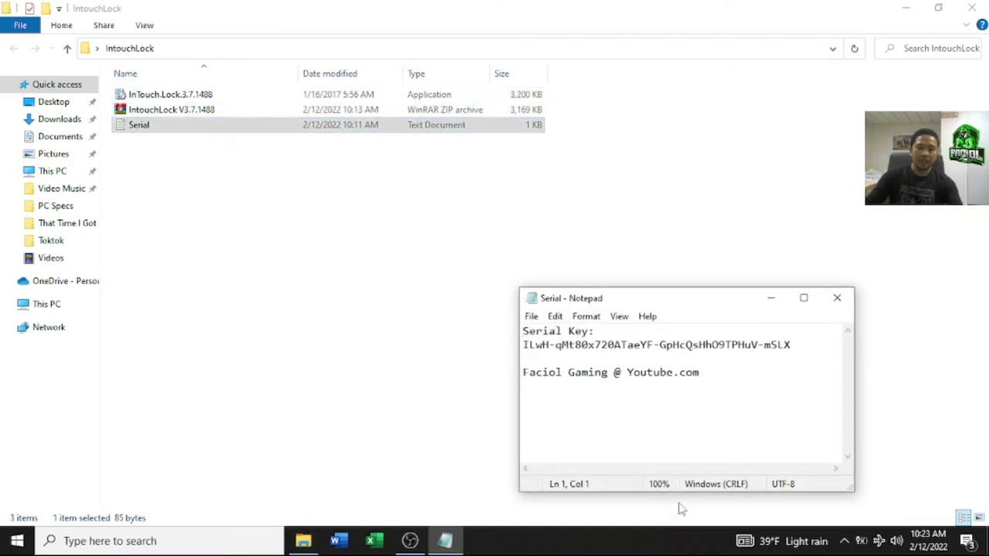
pyautogui.moveTo(804, 350); pyautogui.dragTo(510, 345)
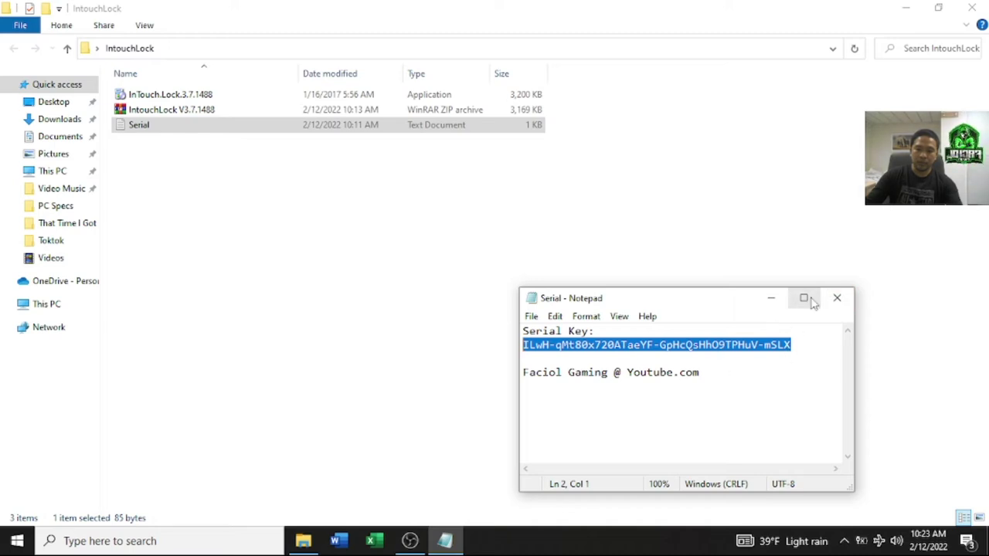
pyautogui.click(836, 298)
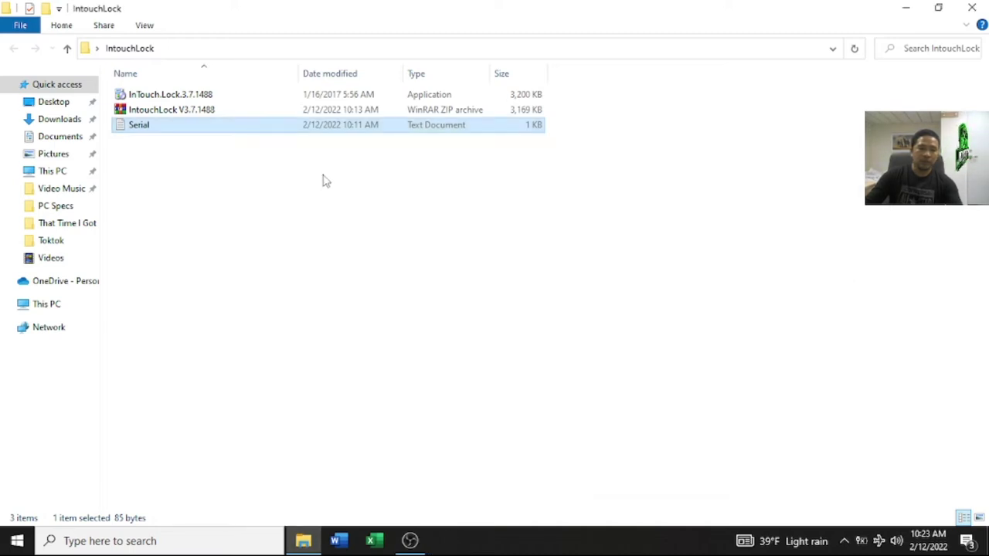
# Step: Reopen the IntouchLock folder from the desktop and launch the InTouch.Lock.3.7.1488 installer
pyautogui.click(217, 96)
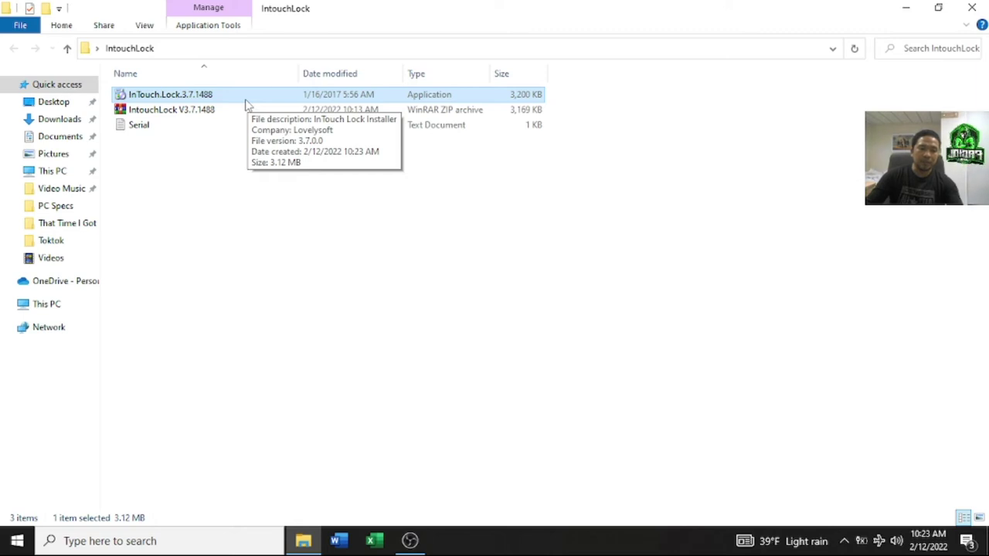
pyautogui.click(43, 305)
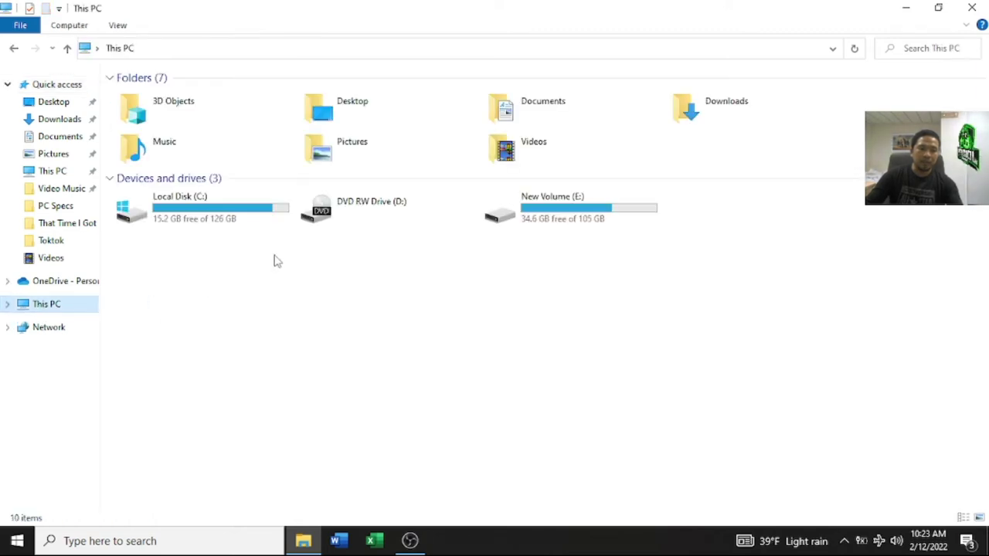
pyautogui.click(303, 543)
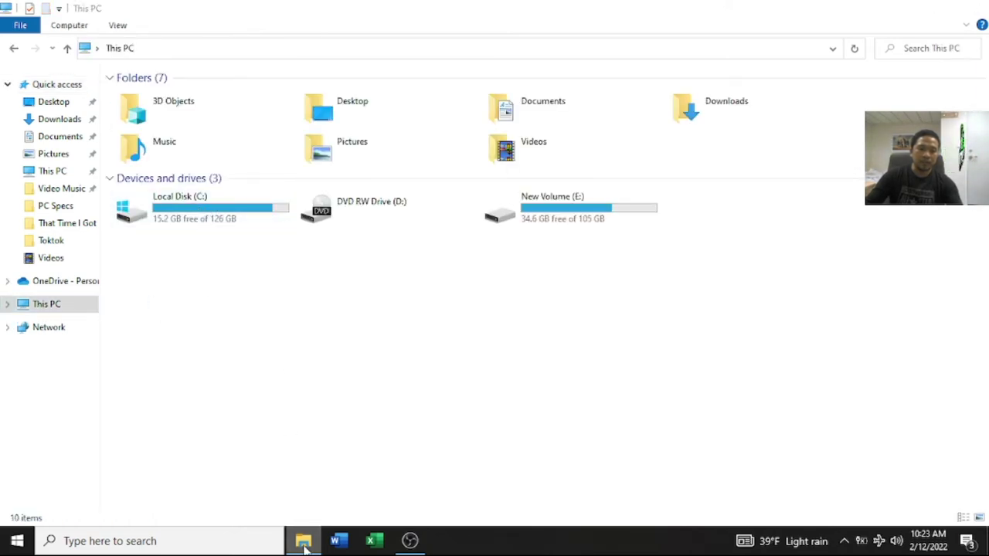
pyautogui.click(303, 543)
pyautogui.click(970, 7)
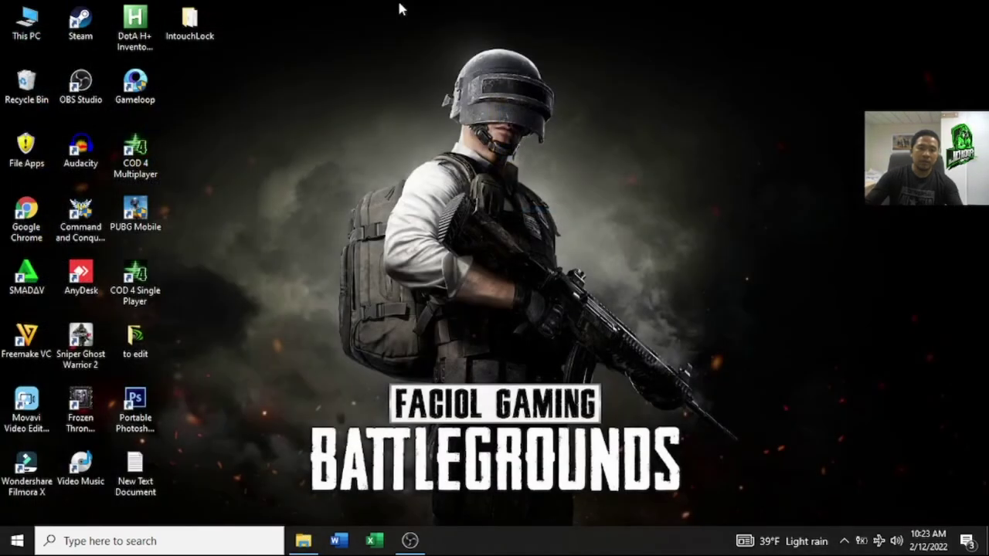
pyautogui.doubleClick(192, 35)
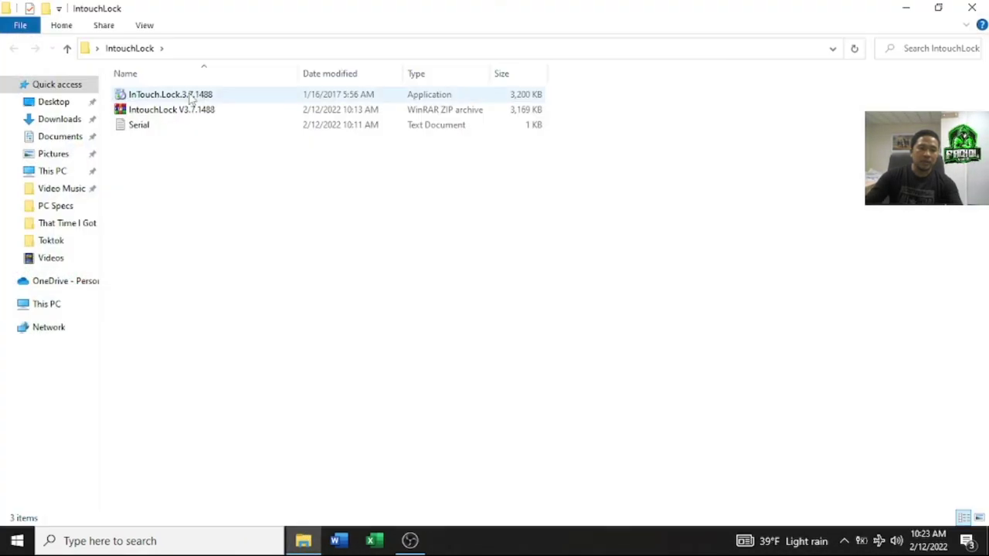
pyautogui.doubleClick(192, 96)
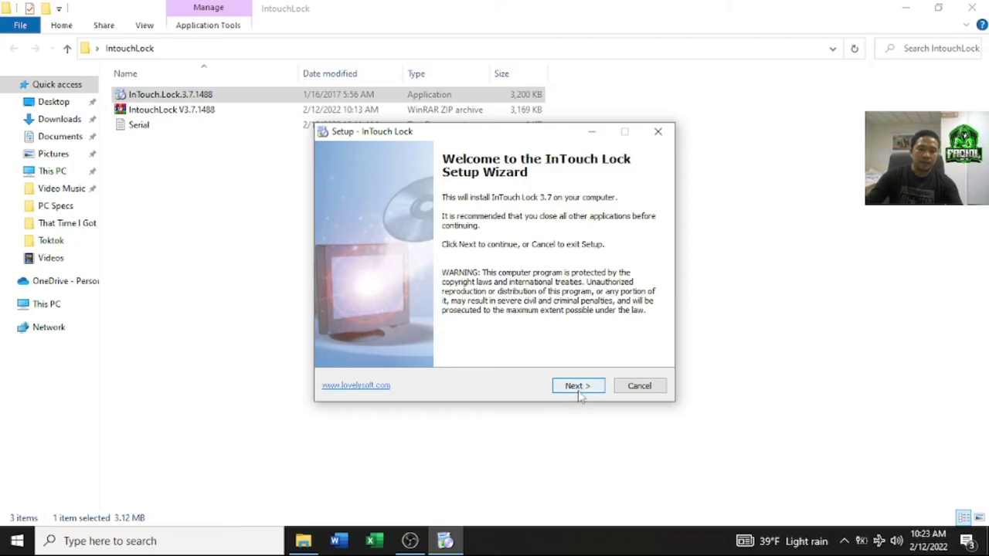
# Step: Install InTouch Lock to C:\Program Files (x86)\InTouchLock, accepting the licence and default folders, and finish
pyautogui.click(579, 386)
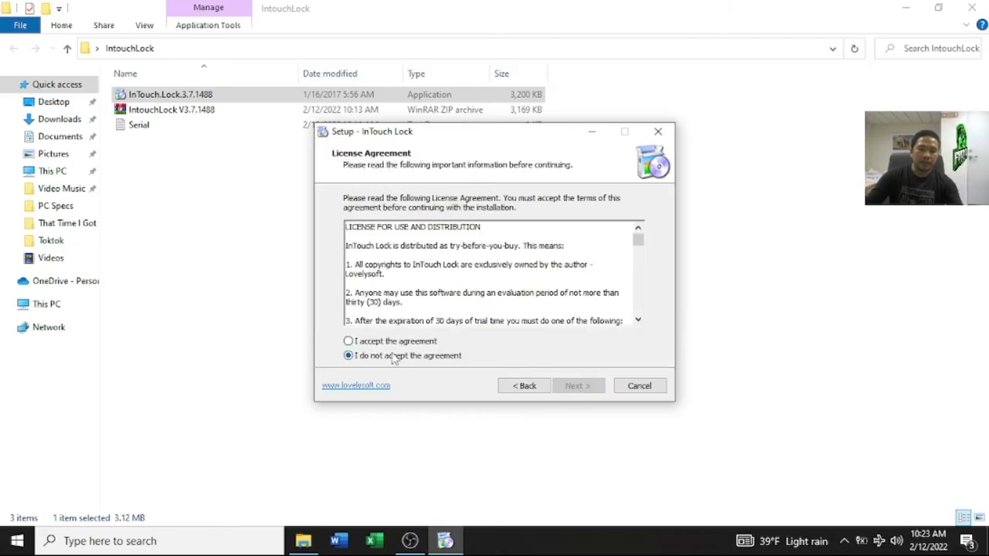
pyautogui.click(576, 386)
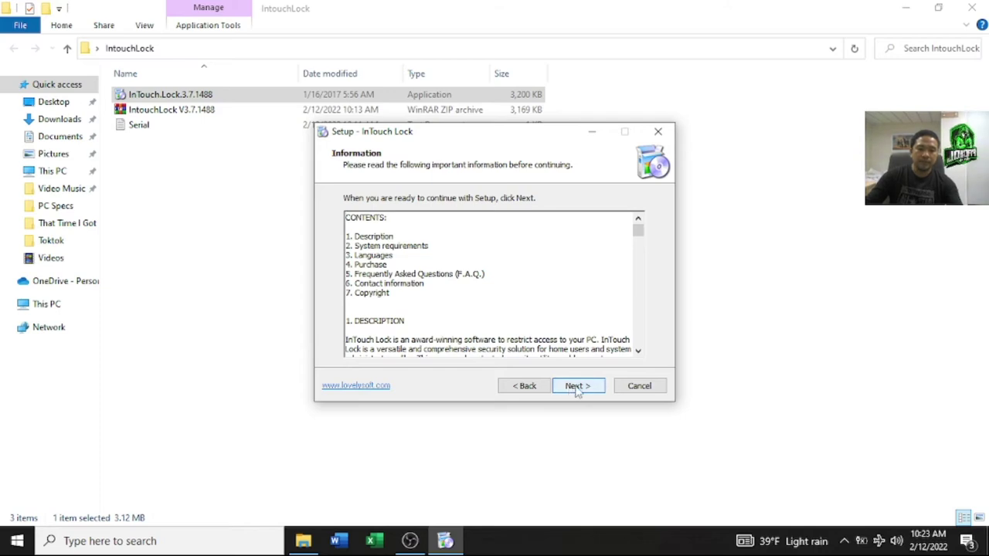
pyautogui.click(576, 385)
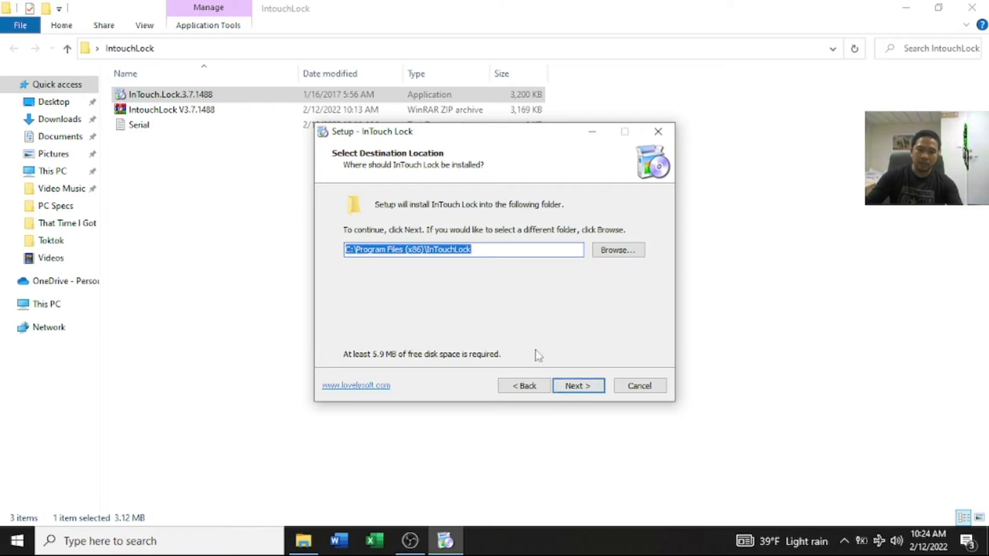
pyautogui.click(583, 387)
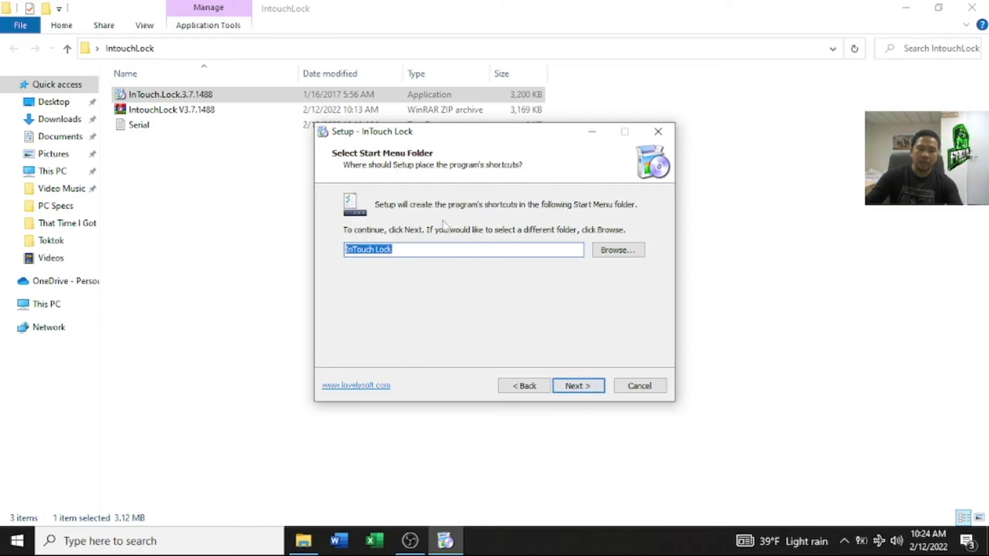
pyautogui.click(578, 387)
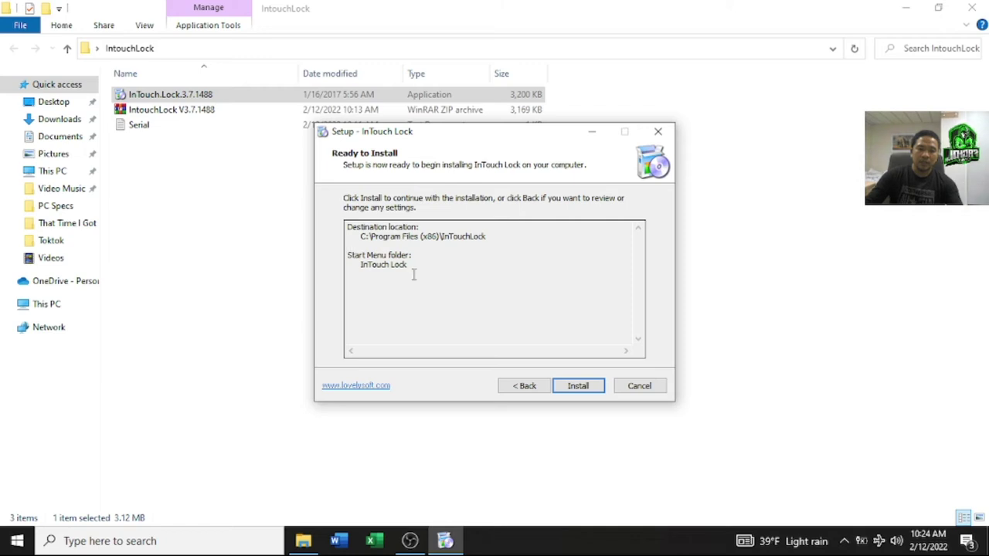
pyautogui.click(579, 386)
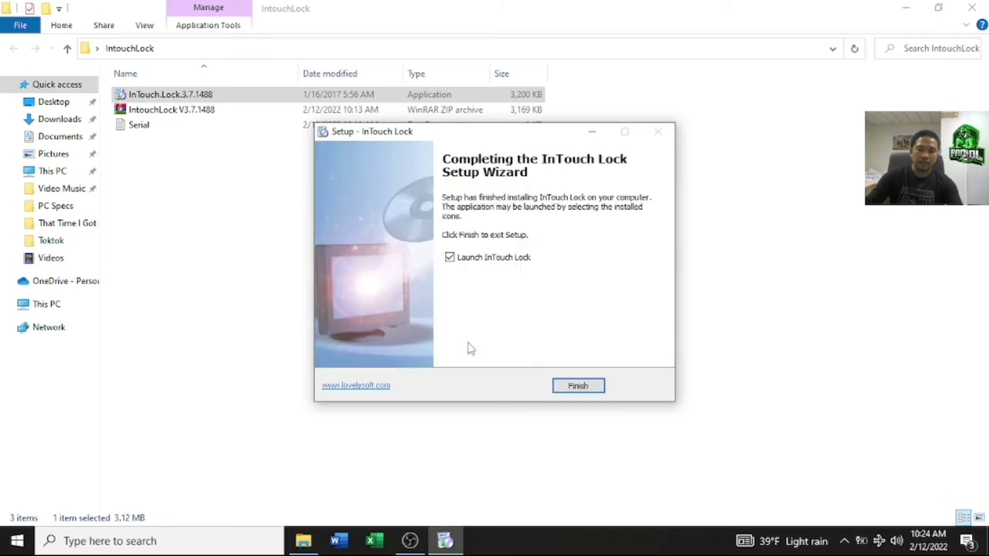
pyautogui.click(578, 385)
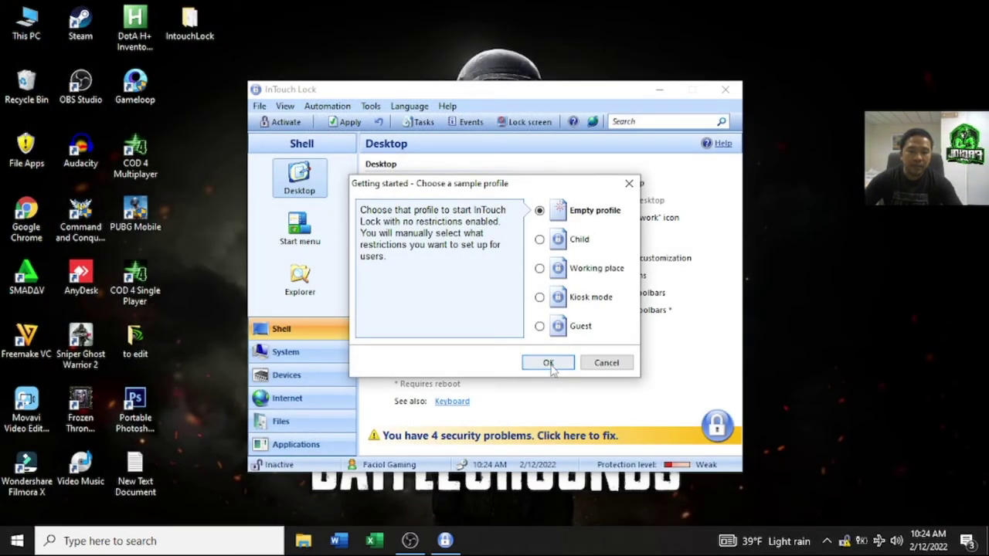
# Step: Start with the Empty profile and turn off Show tips on startup in Tip of the Day
pyautogui.click(549, 361)
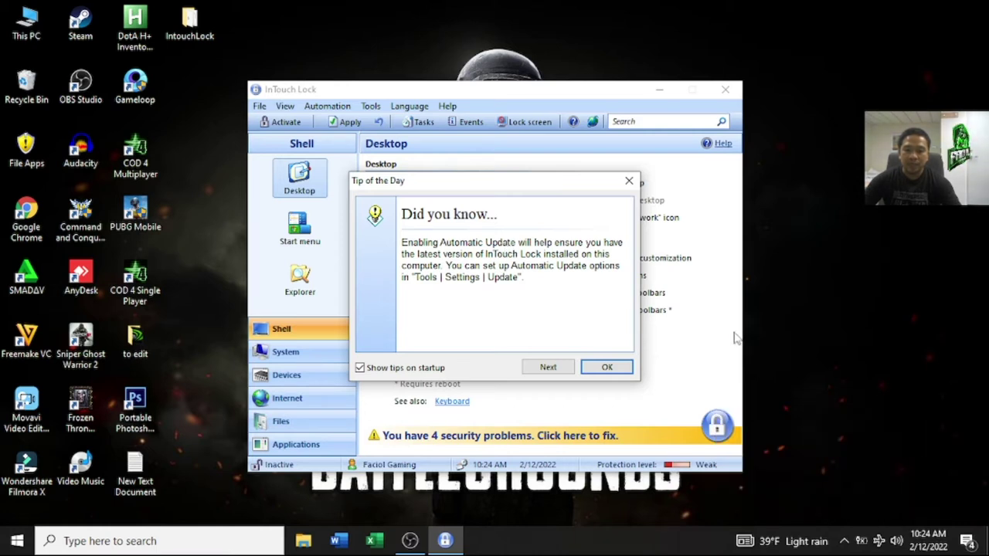
pyautogui.click(360, 368)
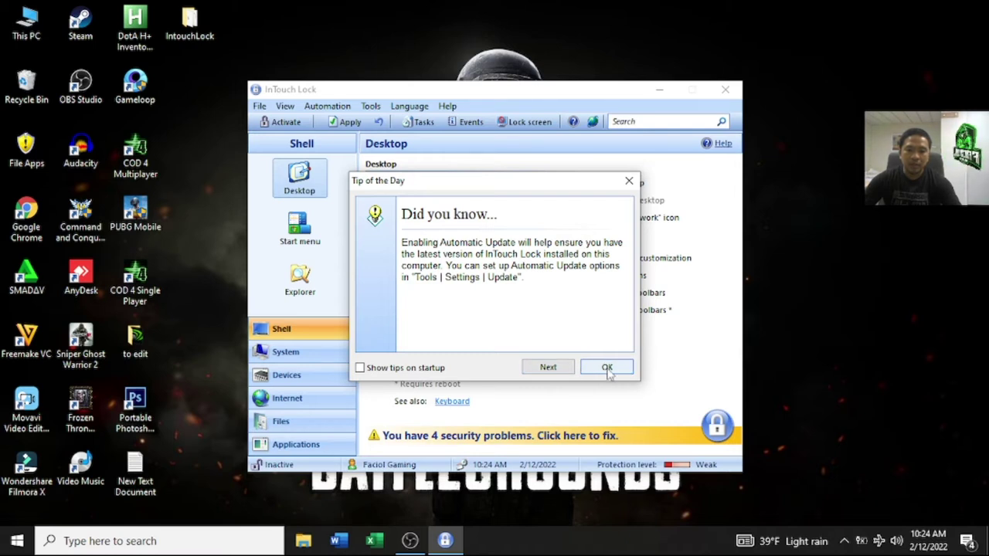
pyautogui.click(607, 369)
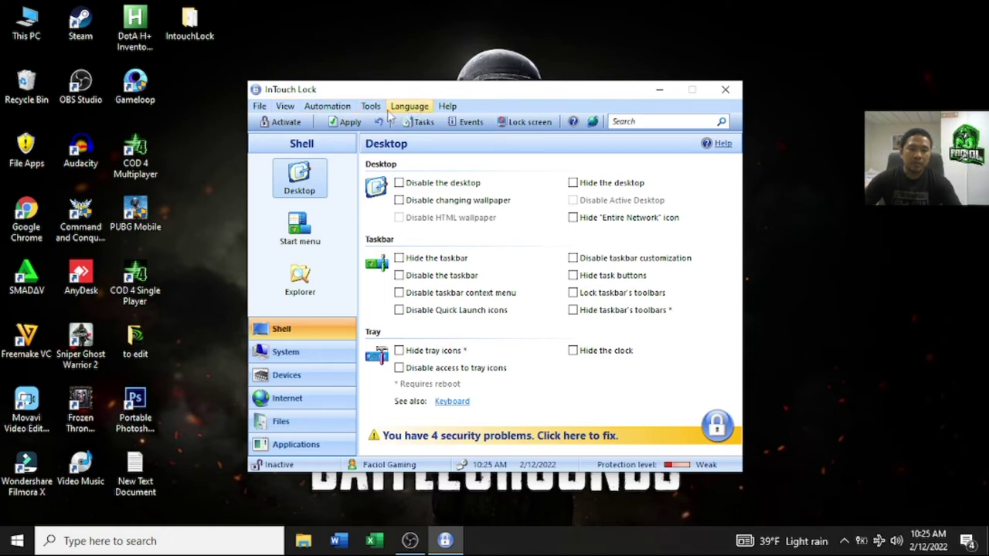
# Step: Look through the menus and open Help > About InTouch Lock, showing version 3.7 with 30 days left
pyautogui.click(448, 108)
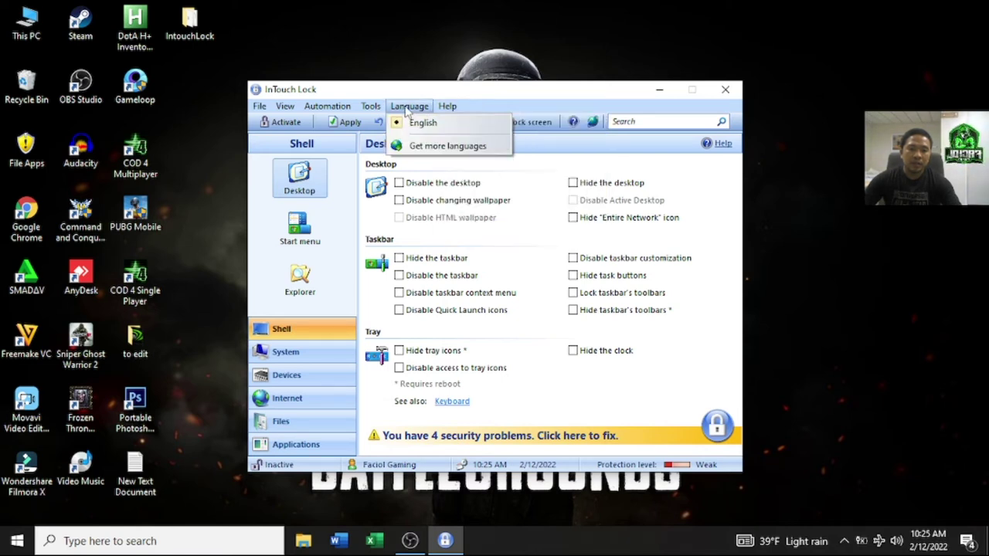
pyautogui.moveTo(369, 108)
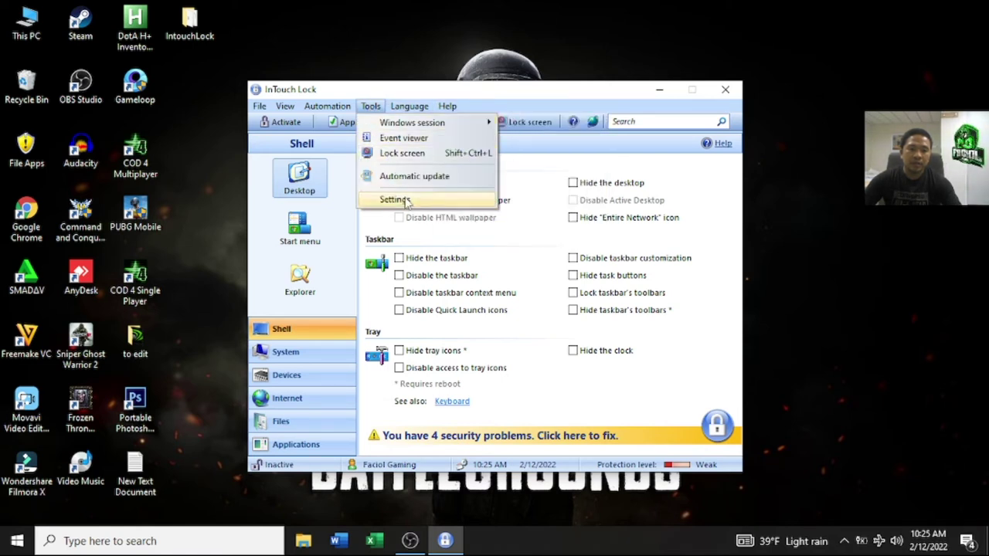
pyautogui.moveTo(331, 107)
pyautogui.moveTo(295, 110)
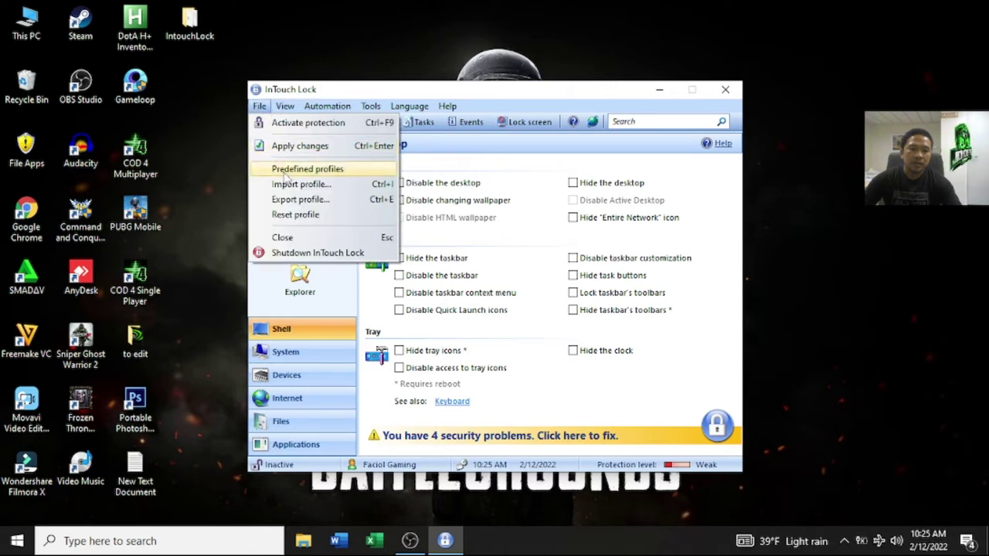
pyautogui.moveTo(448, 107)
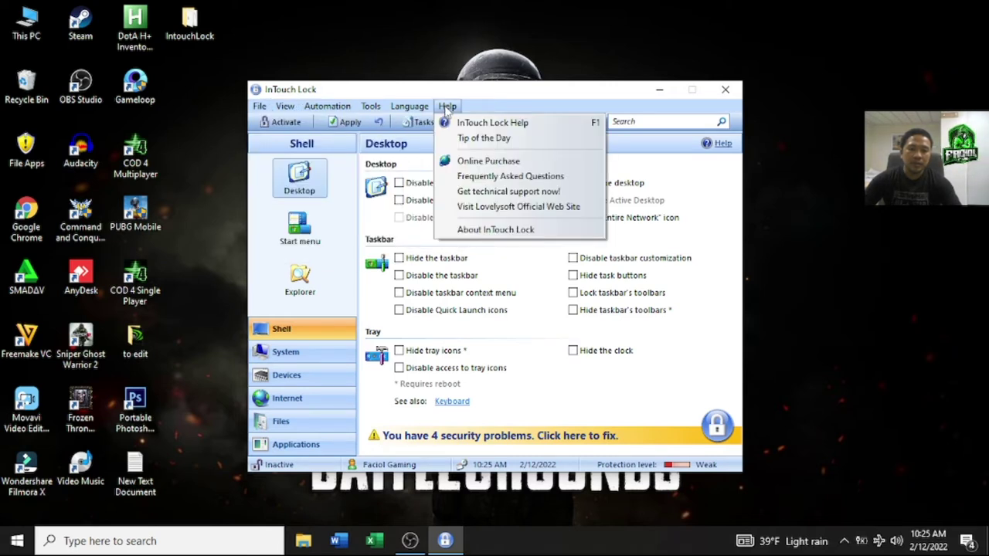
pyautogui.click(486, 231)
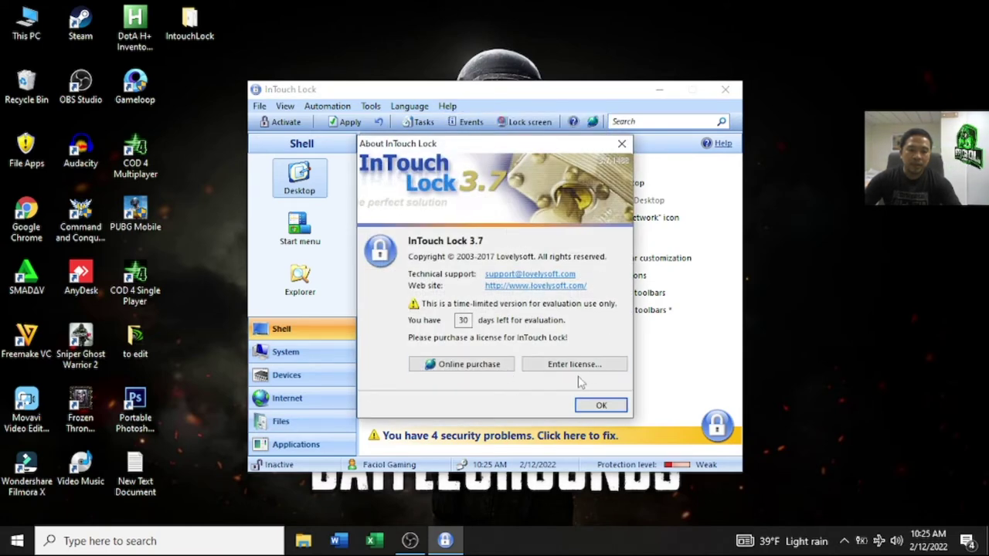
pyautogui.click(621, 144)
pyautogui.click(448, 108)
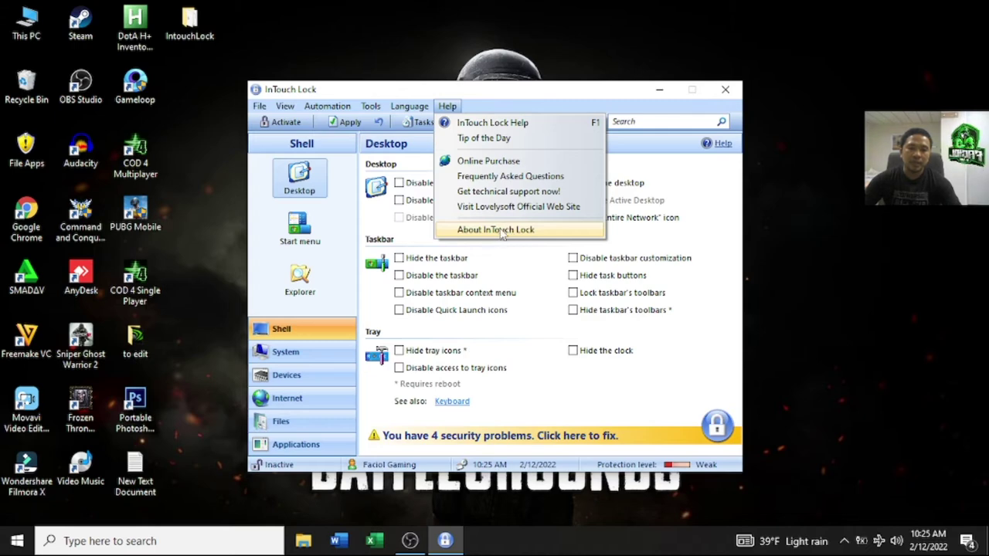
pyautogui.click(500, 232)
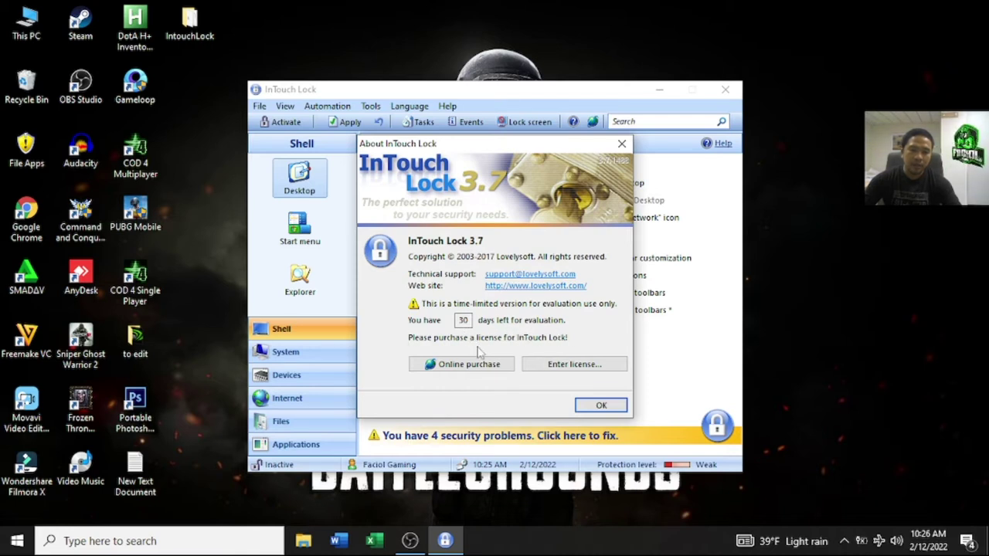
# Step: Copy the serial key from the Serial text file in the IntouchLock folder and return to InTouch Lock
pyautogui.doubleClick(189, 22)
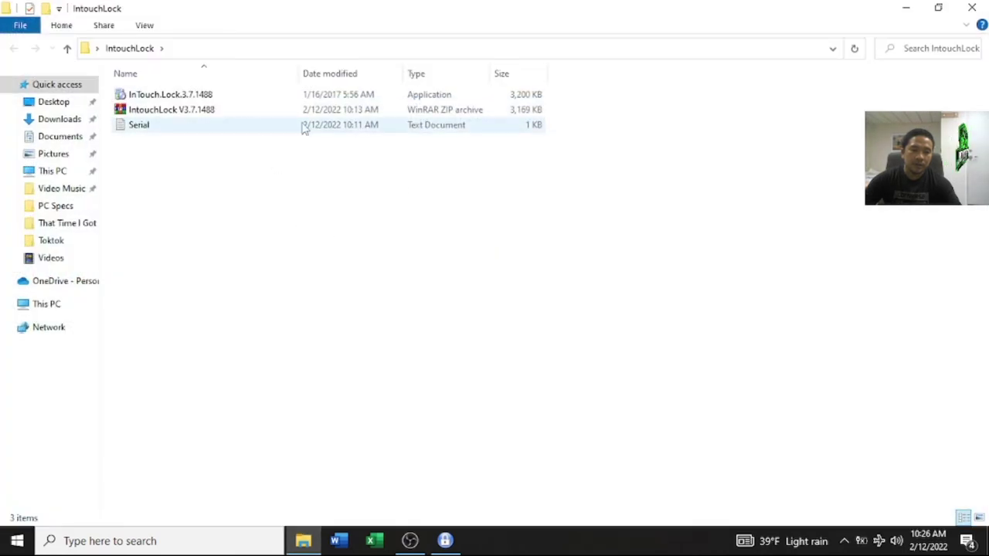
pyautogui.doubleClick(246, 124)
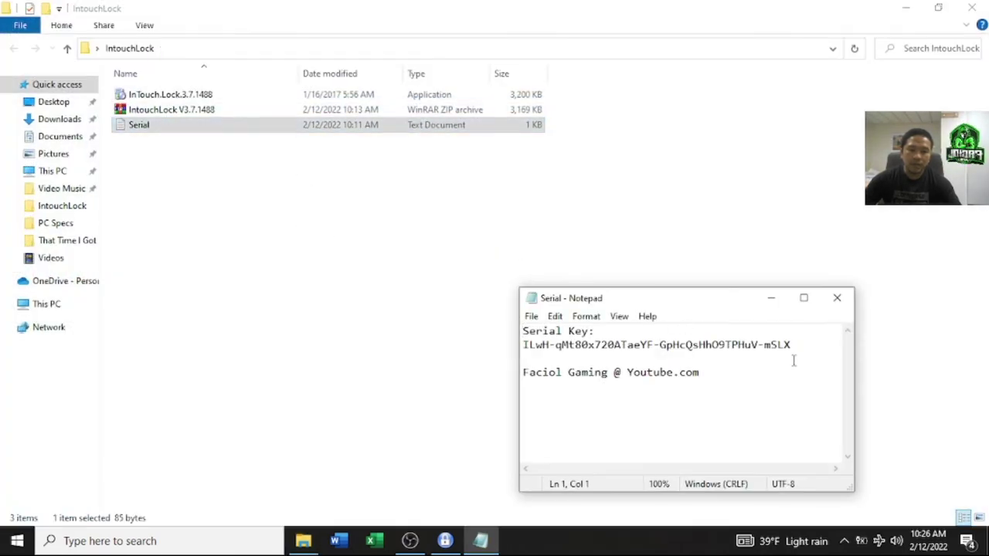
pyautogui.moveTo(799, 347); pyautogui.dragTo(524, 345)
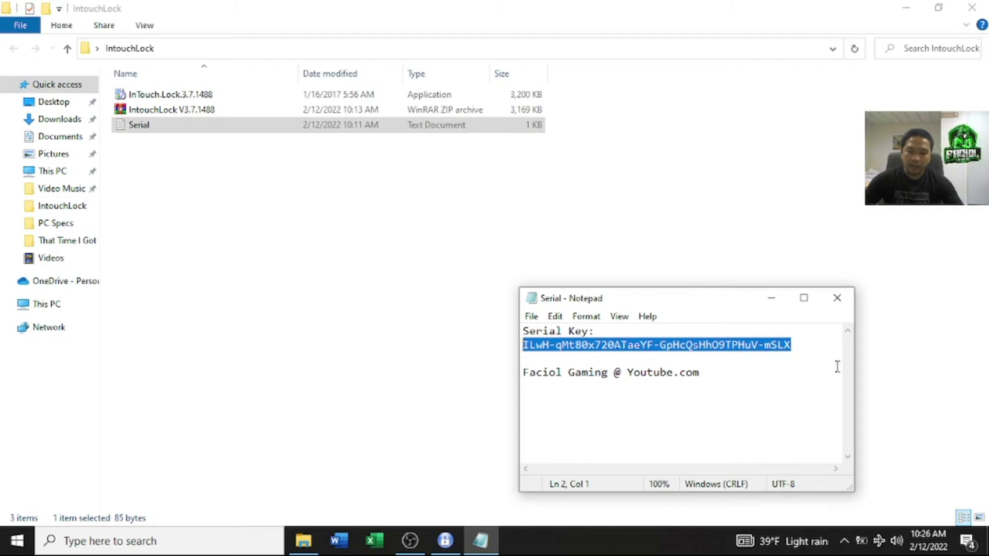
pyautogui.click(805, 353)
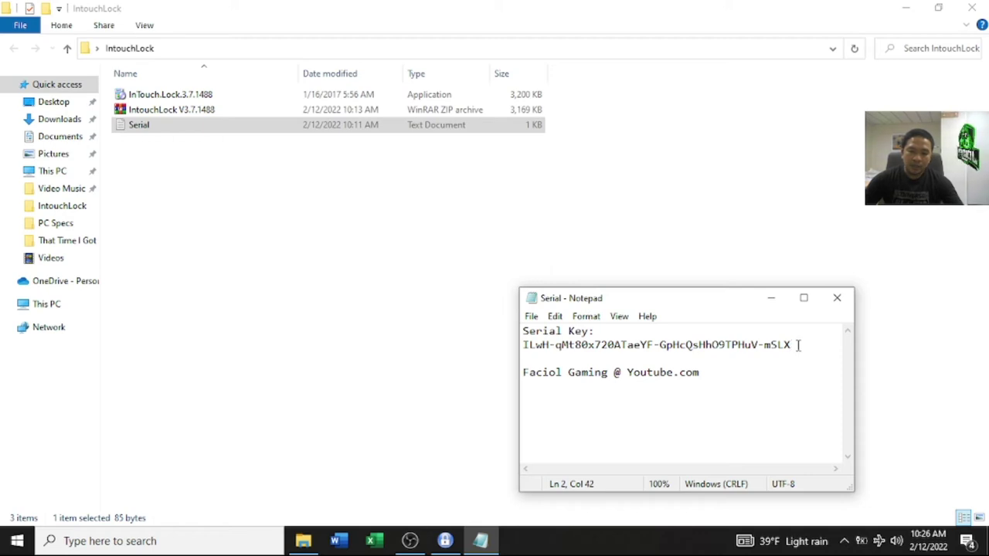
pyautogui.moveTo(796, 345); pyautogui.dragTo(524, 345)
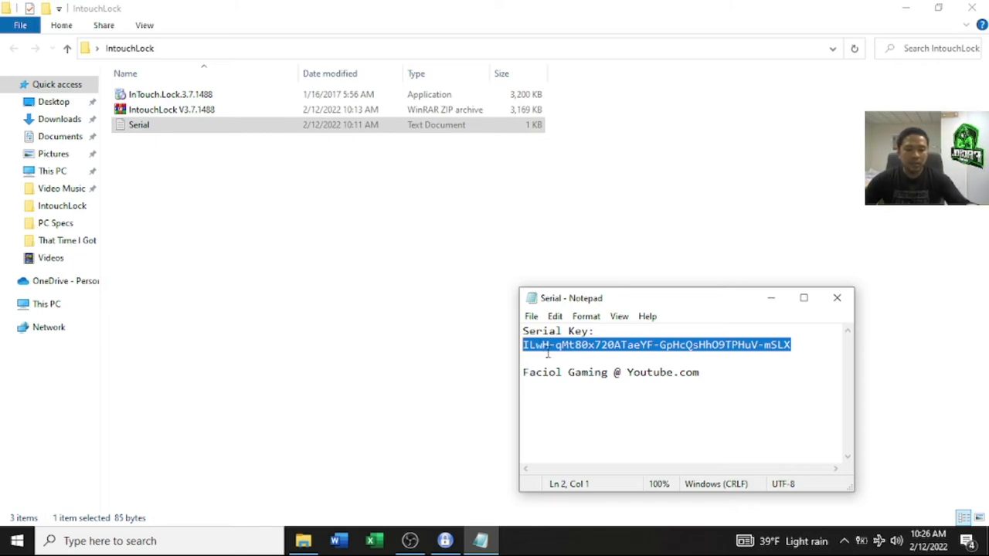
pyautogui.rightClick(560, 345)
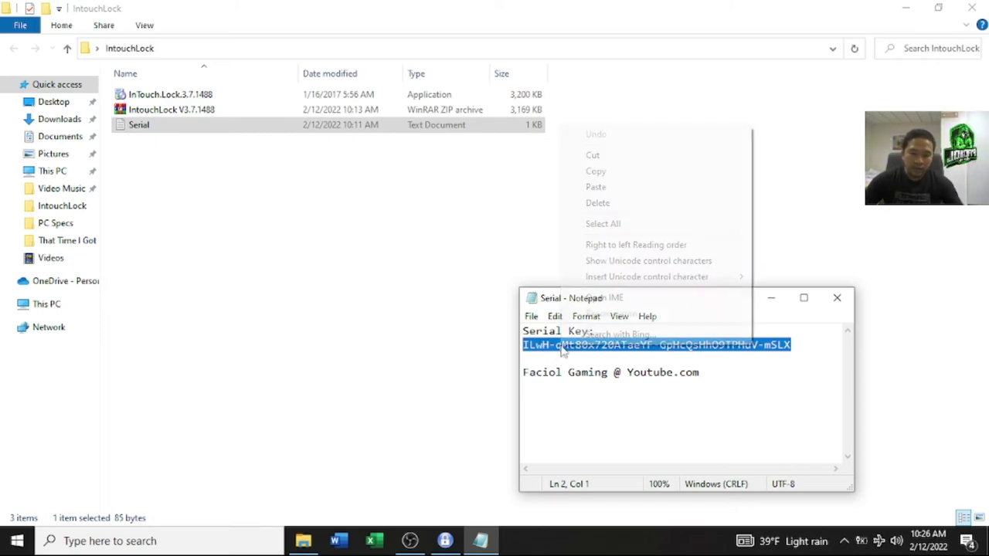
pyautogui.click(611, 172)
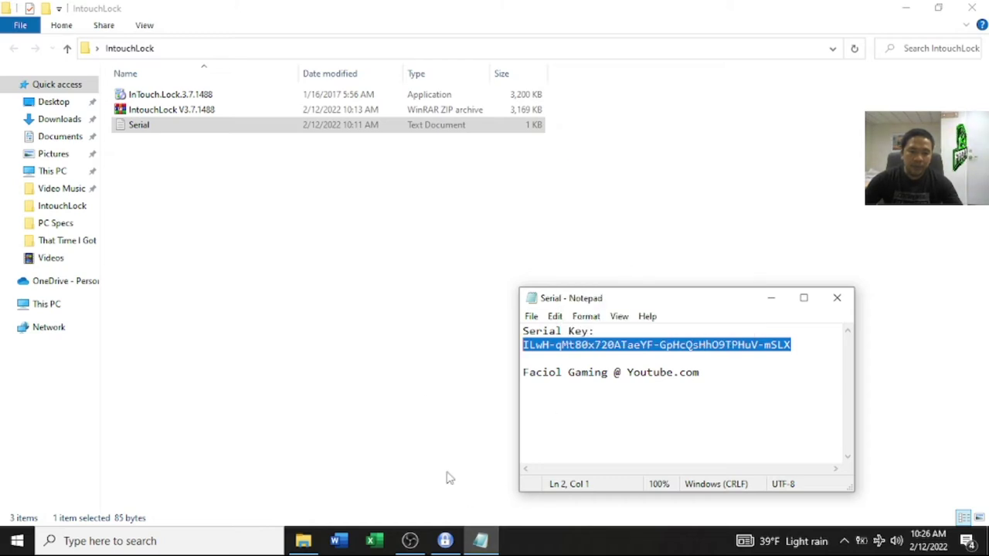
pyautogui.click(445, 541)
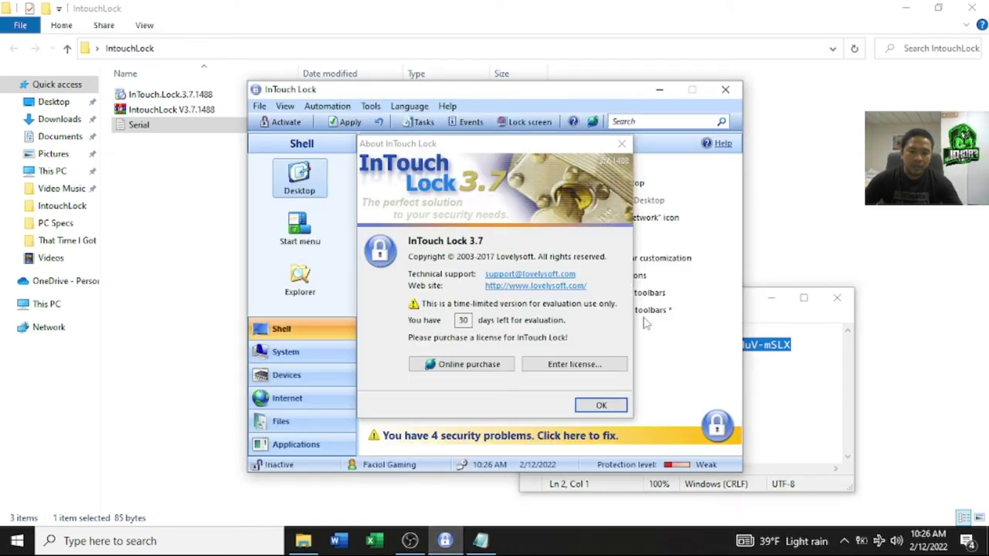
# Step: Register a Site license by pasting the license key and entering the user name, then close About
pyautogui.click(580, 369)
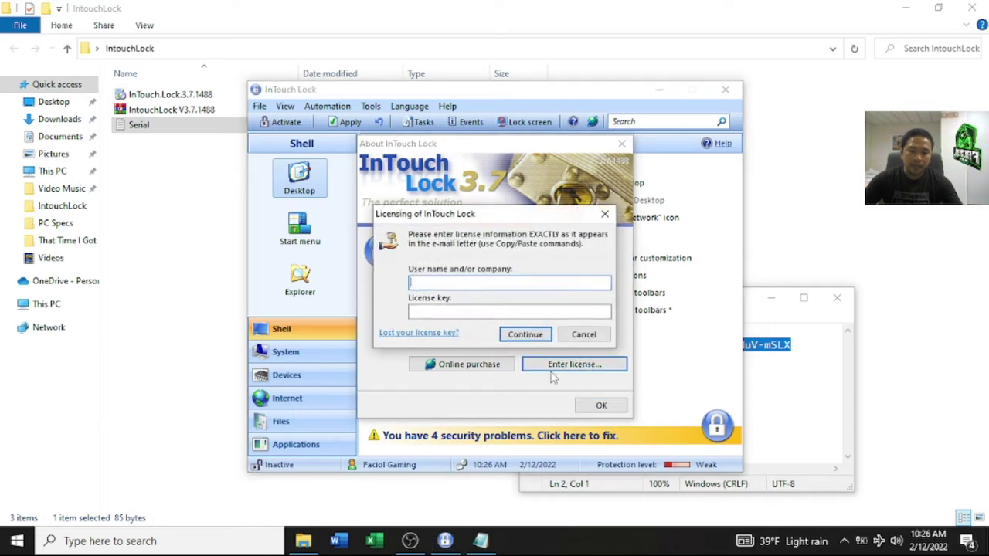
pyautogui.click(461, 311)
pyautogui.hotkey('ctrl', 'v')
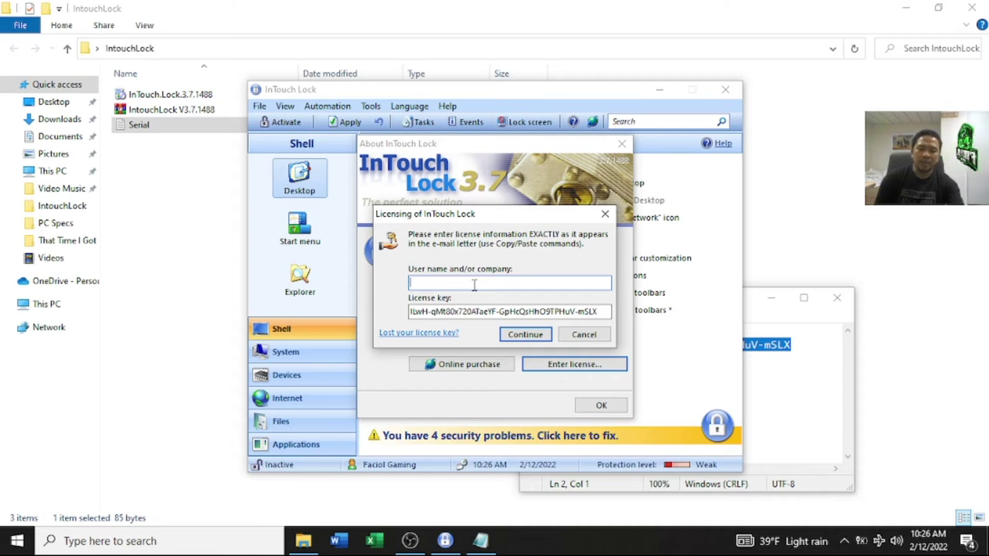
pyautogui.write('faci')
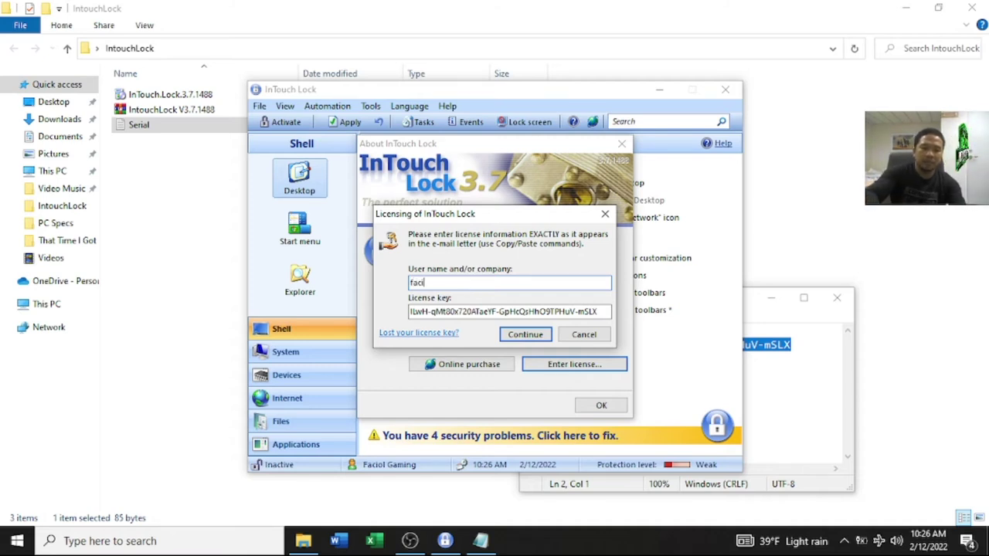
pyautogui.write('olgaming')
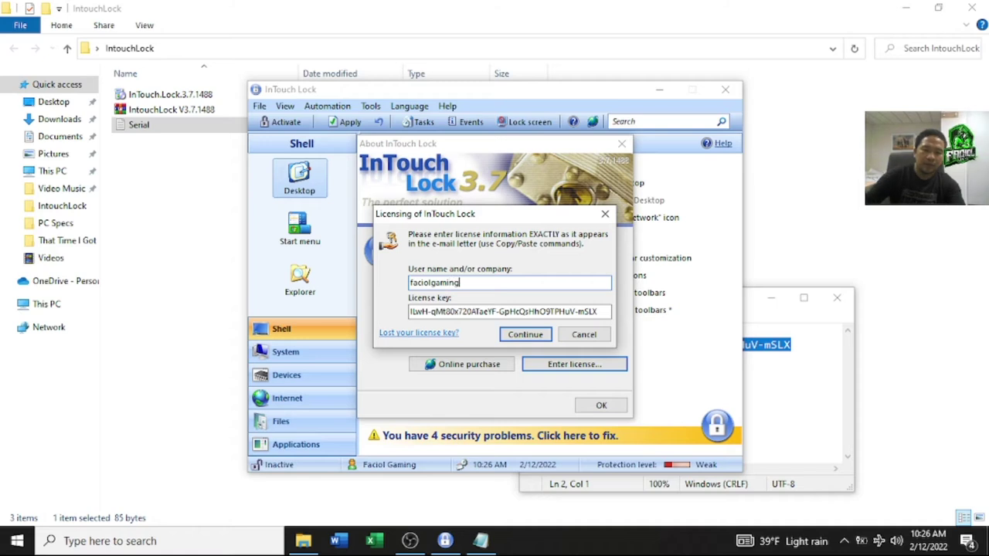
pyautogui.click(538, 340)
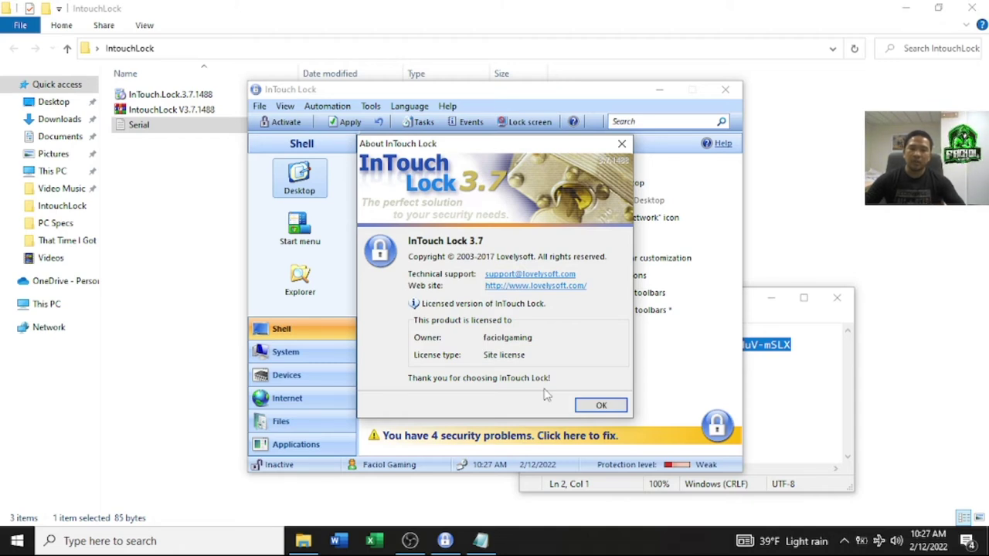
pyautogui.click(600, 405)
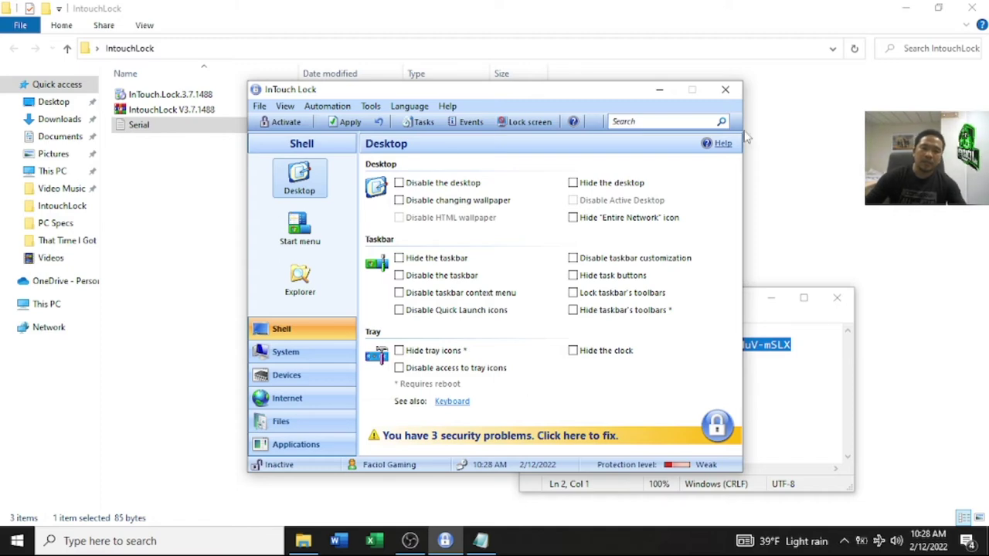
# Step: Close the IntouchLock File Explorer window and the Notepad window
pyautogui.click(982, 5)
pyautogui.click(983, 4)
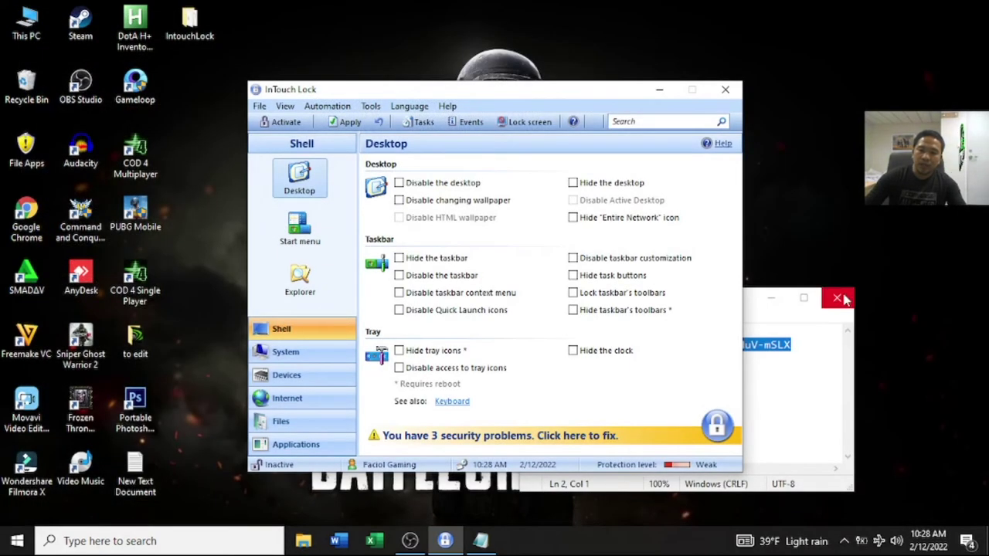
pyautogui.click(840, 296)
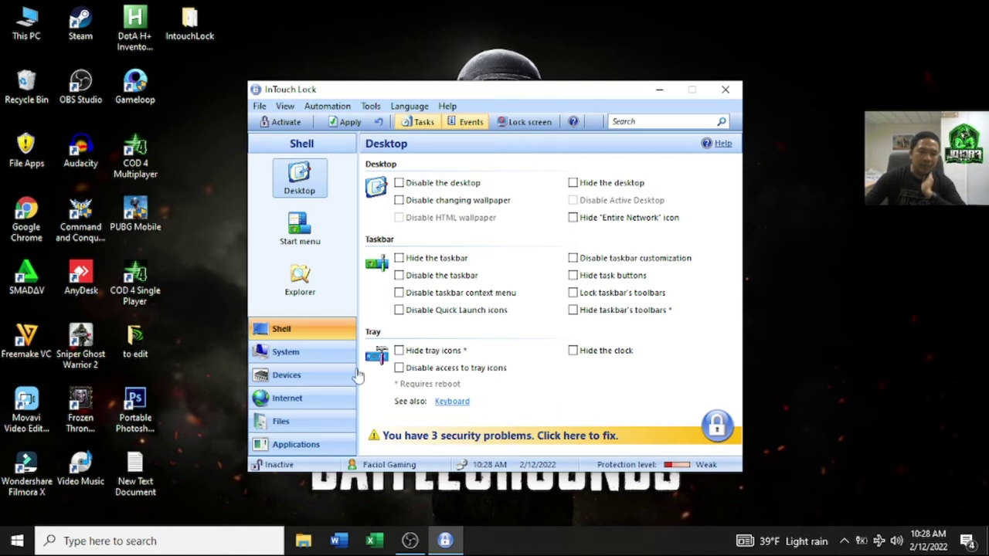
# Step: Hide drives C:, D: and E: via Shell > Explorer, then activate protection
pyautogui.click(309, 239)
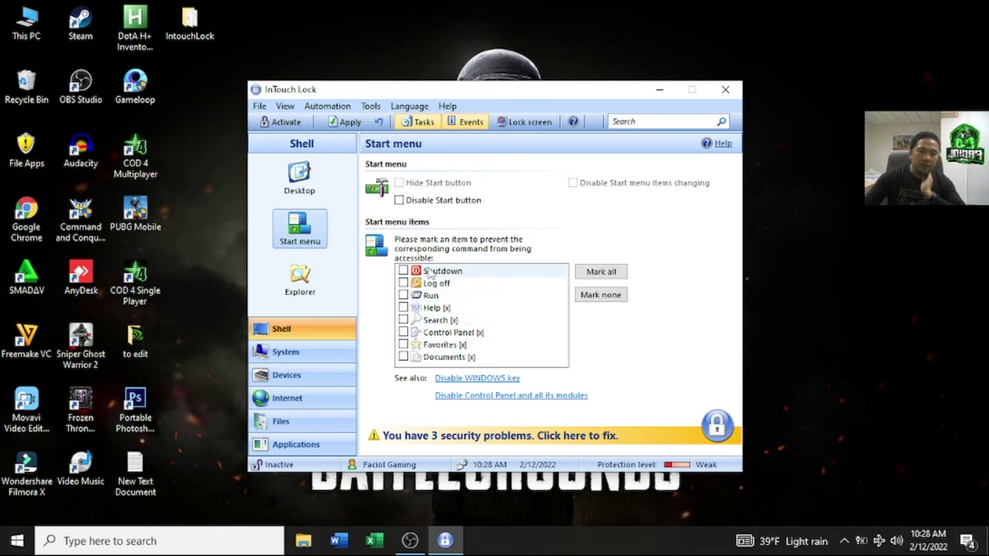
pyautogui.click(313, 289)
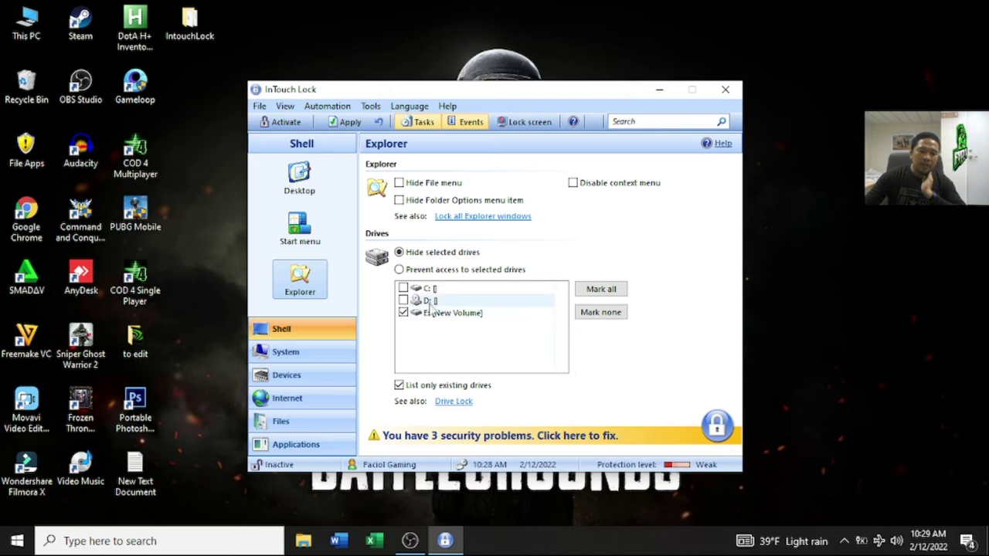
pyautogui.click(403, 300)
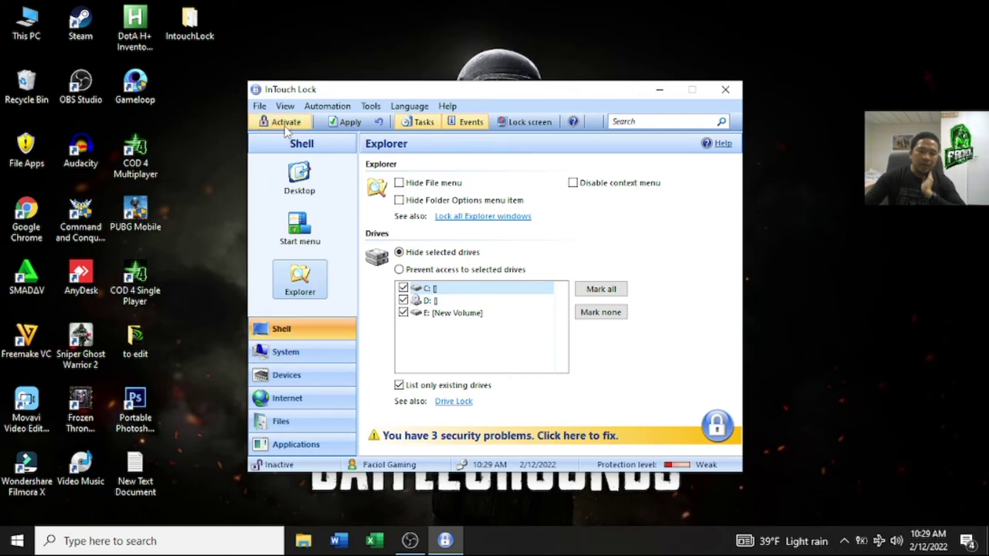
pyautogui.click(284, 124)
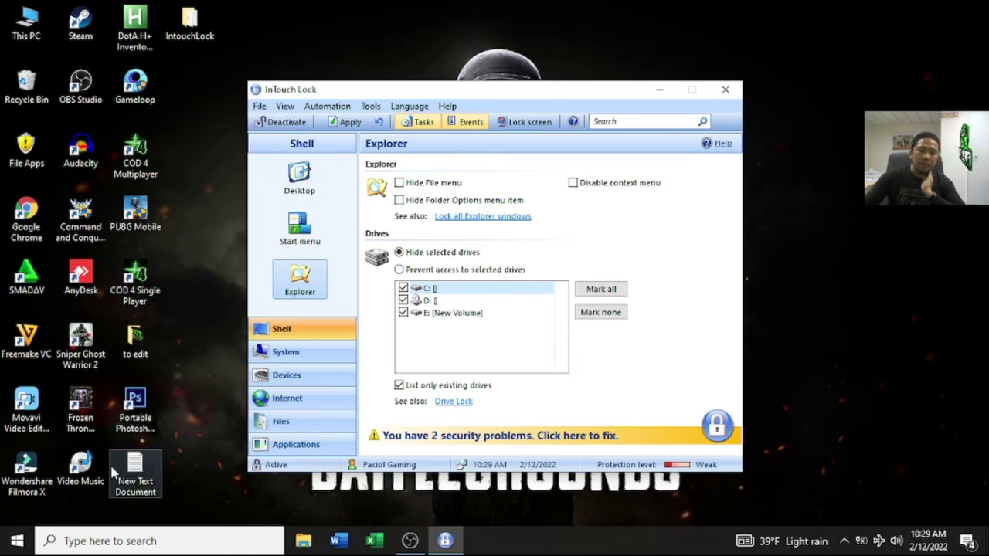
pyautogui.click(30, 38)
pyautogui.doubleClick(30, 39)
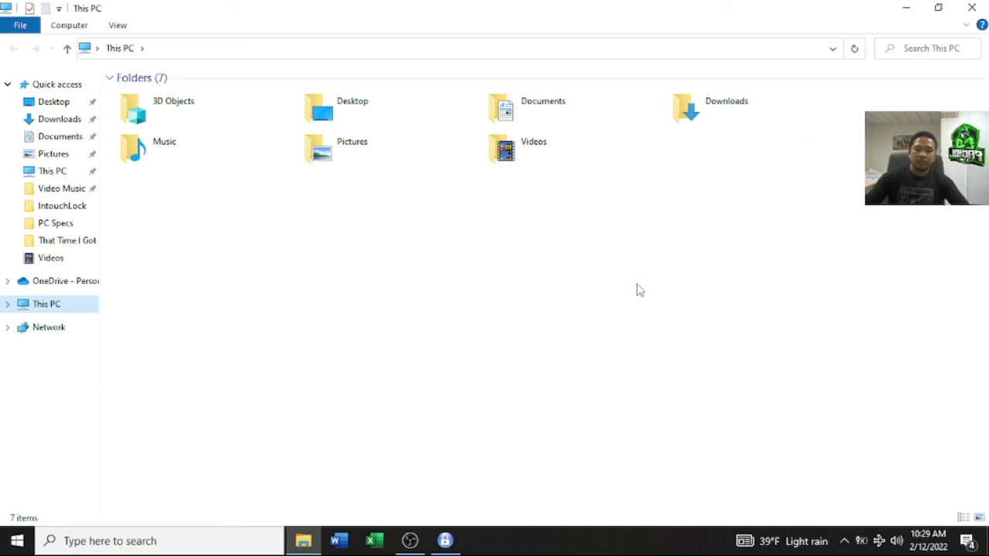
pyautogui.click(972, 7)
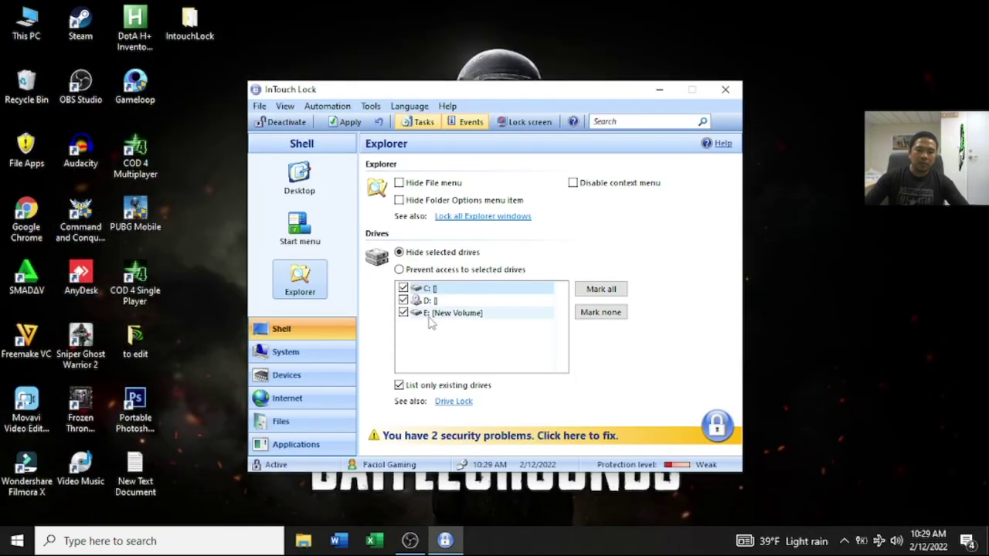
# Step: Mark drive D:, then go through System and Devices to the Internet Site Content page
pyautogui.click(403, 301)
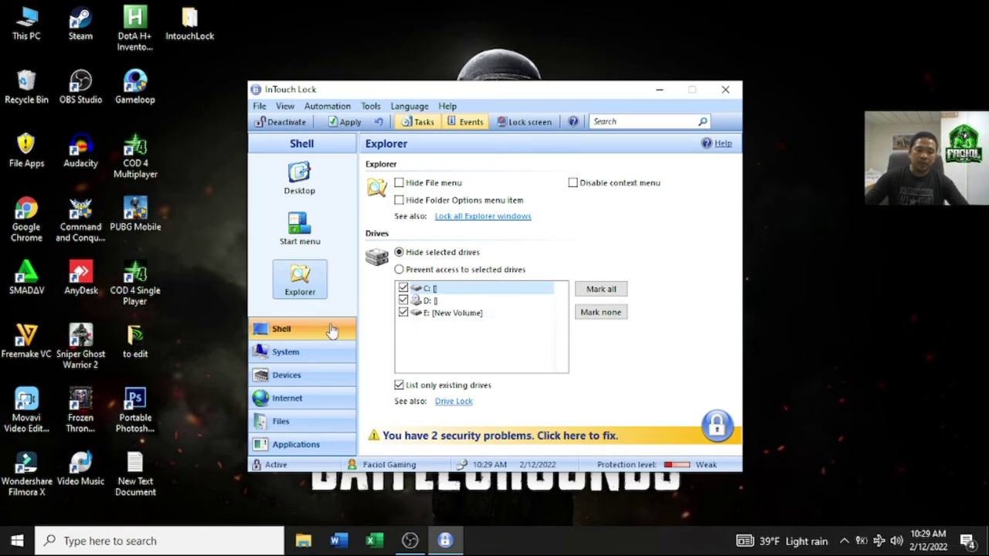
pyautogui.click(296, 357)
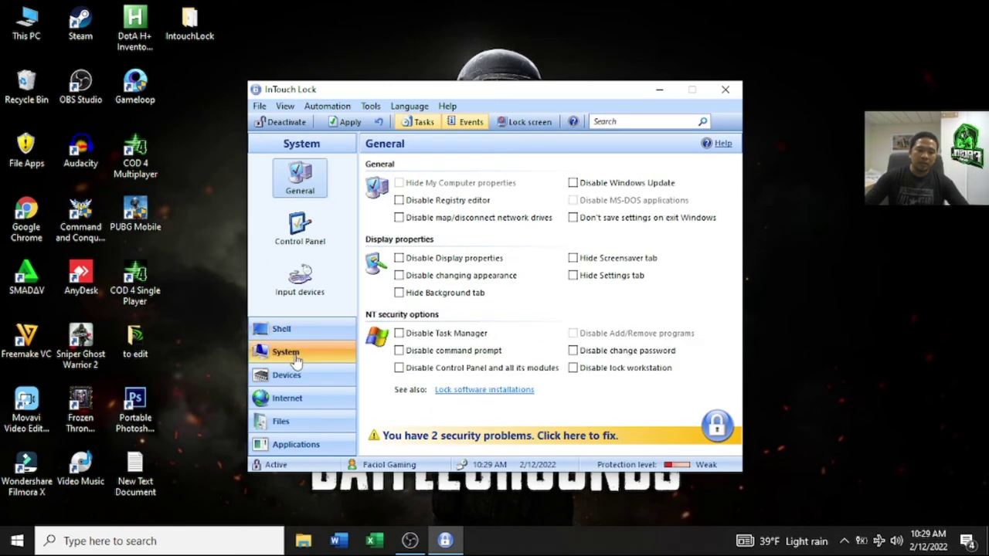
pyautogui.click(297, 376)
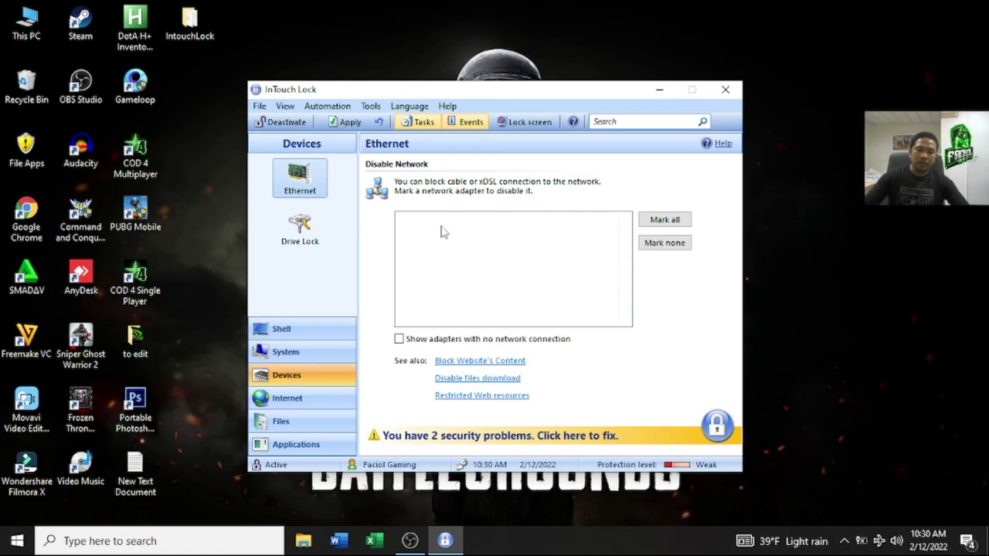
pyautogui.click(311, 397)
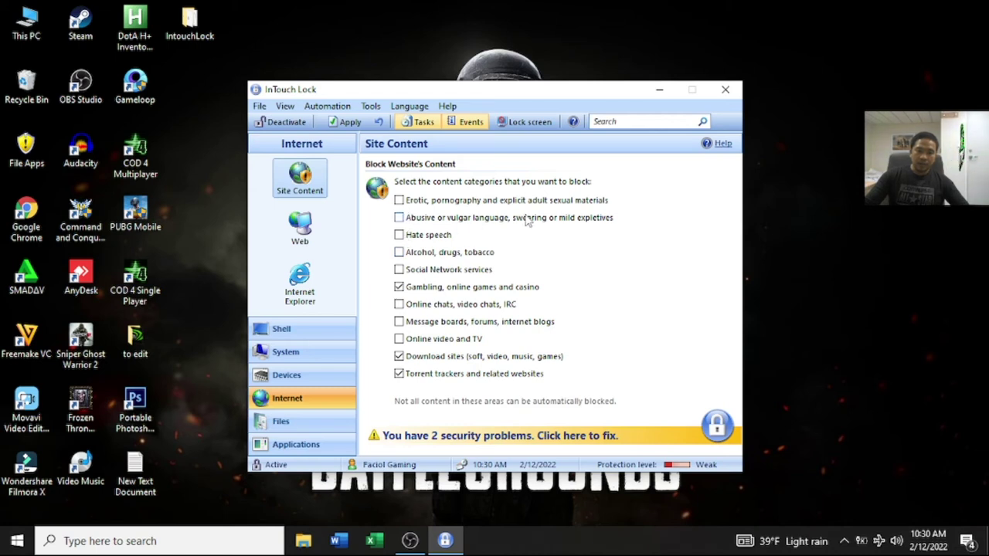
# Step: Block erotic and pornography sites, and look over the Files and Applications pages
pyautogui.click(399, 200)
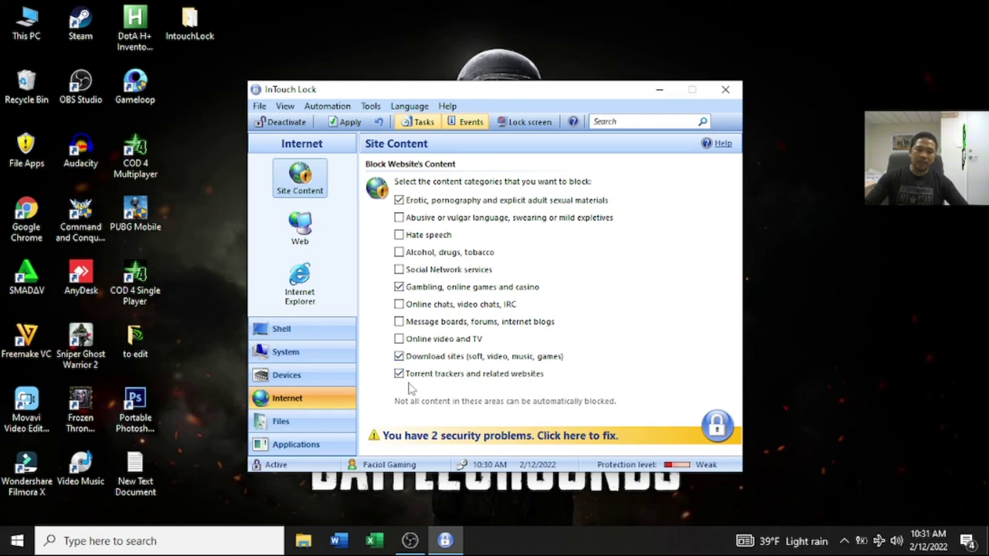
pyautogui.click(309, 423)
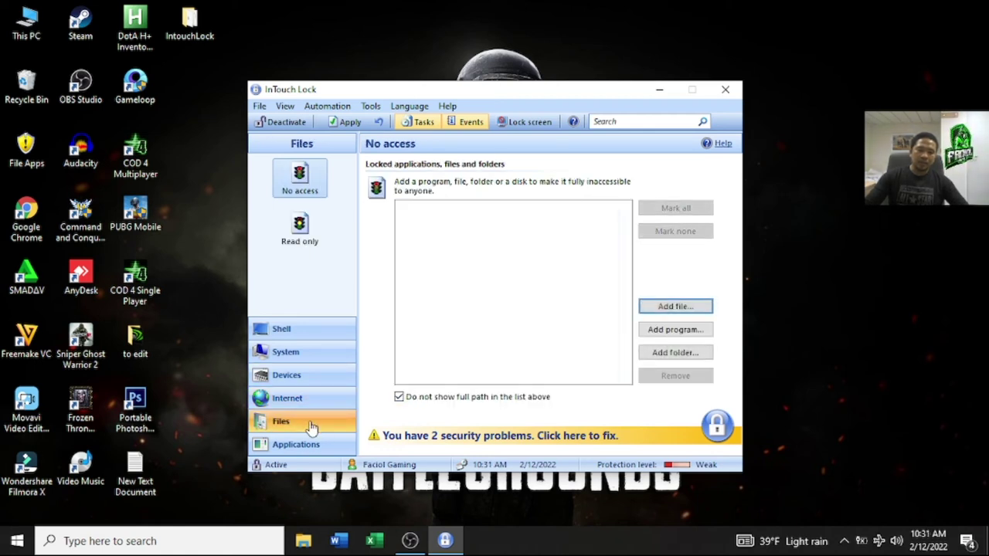
pyautogui.click(307, 446)
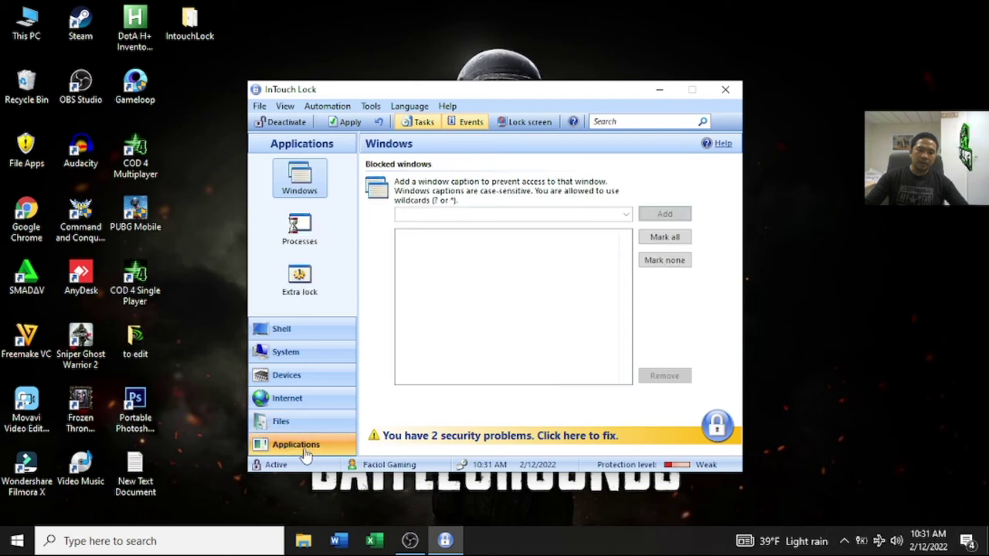
pyautogui.click(316, 409)
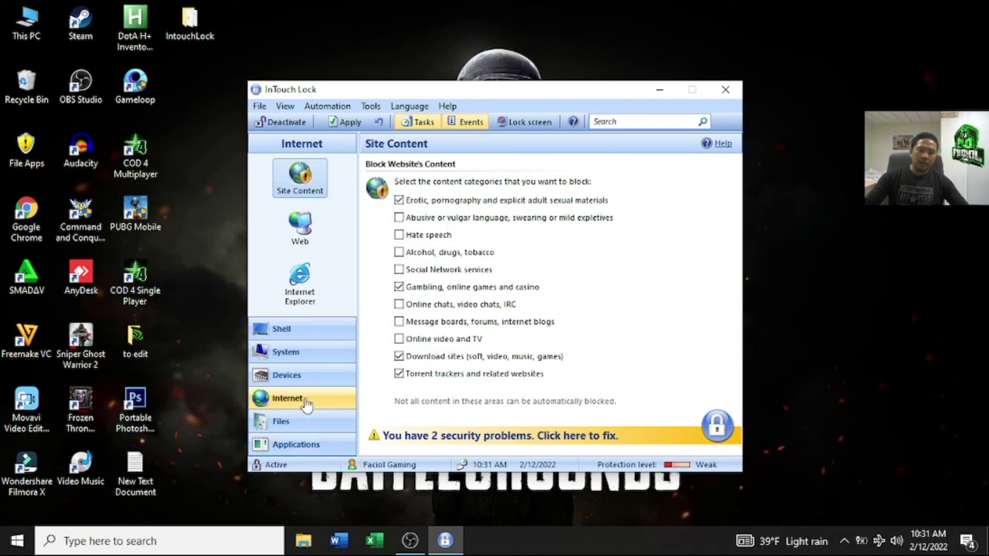
# Step: Browse the System input devices, Control Panel and General pages, ending on Shell Desktop
pyautogui.click(296, 330)
pyautogui.click(302, 351)
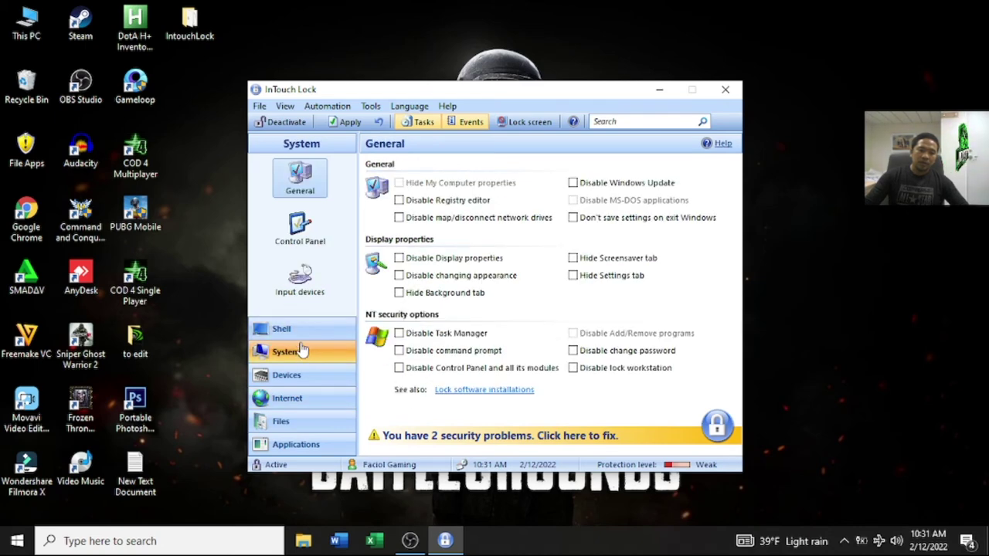
pyautogui.click(301, 280)
pyautogui.click(309, 233)
pyautogui.click(312, 182)
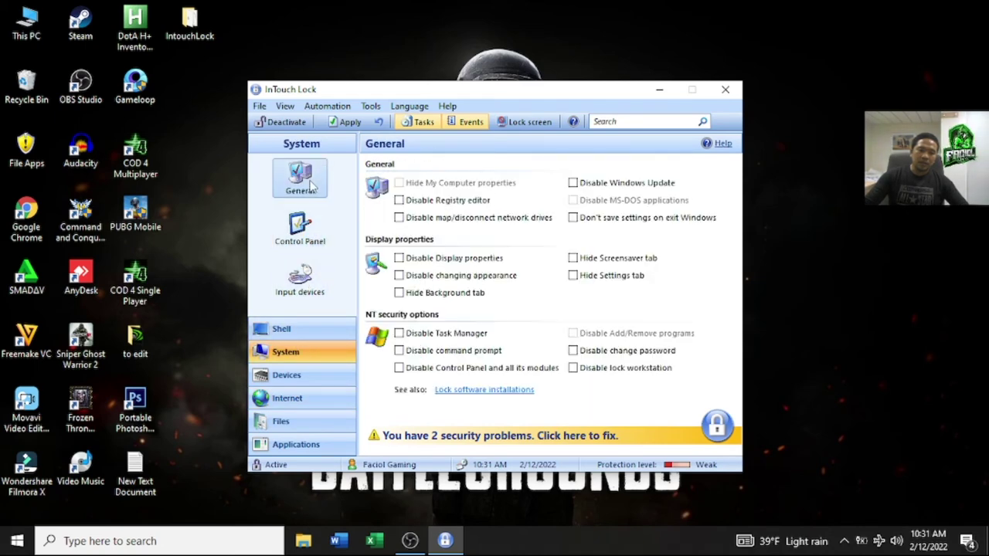
pyautogui.click(308, 329)
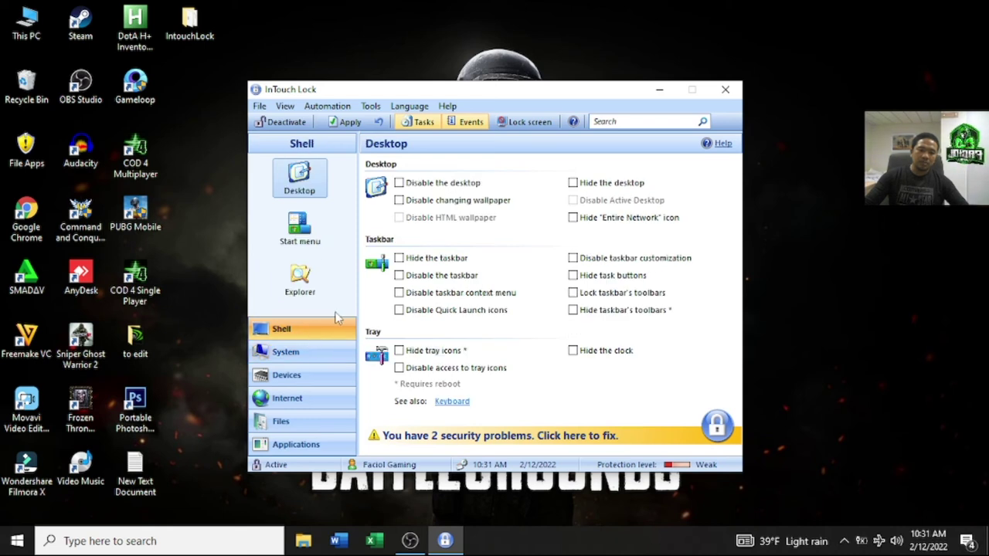
# Step: Start InTouch Lock's screen lock with Tools > Lock screen
pyautogui.click(291, 110)
pyautogui.moveTo(313, 110)
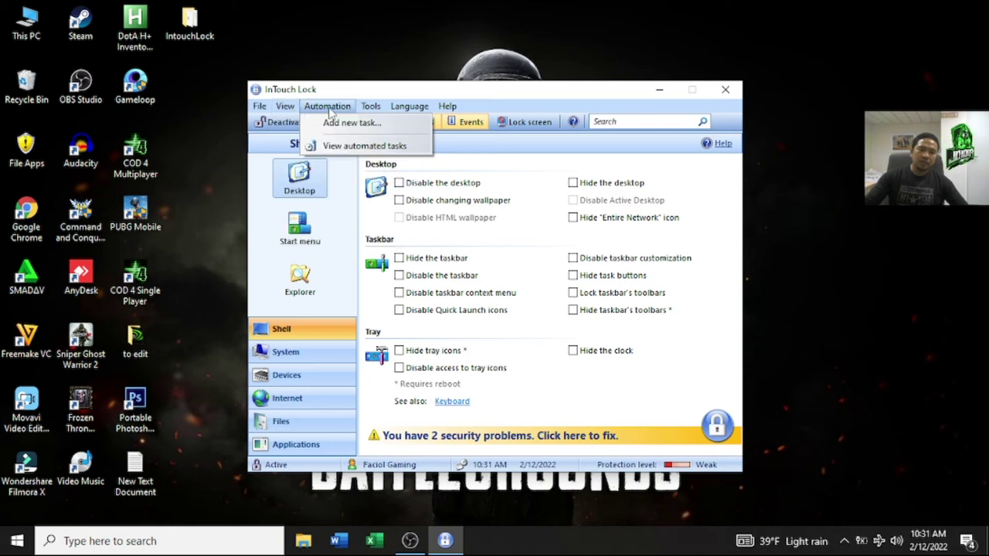
pyautogui.moveTo(383, 111)
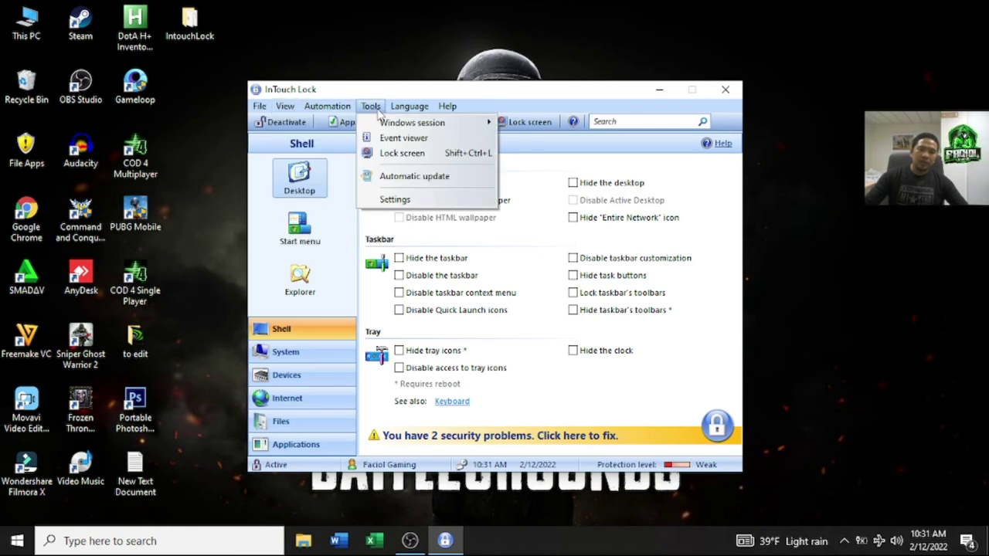
pyautogui.click(429, 152)
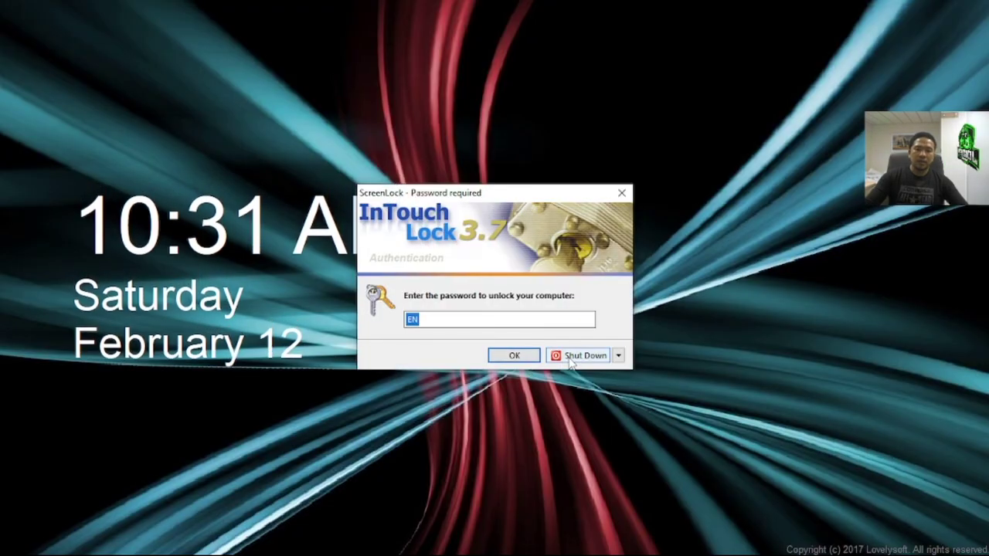
# Step: Submit two wrong unlock passwords in the ScreenLock dialog
pyautogui.write('***')
pyautogui.press('Return')
pyautogui.press('Return')
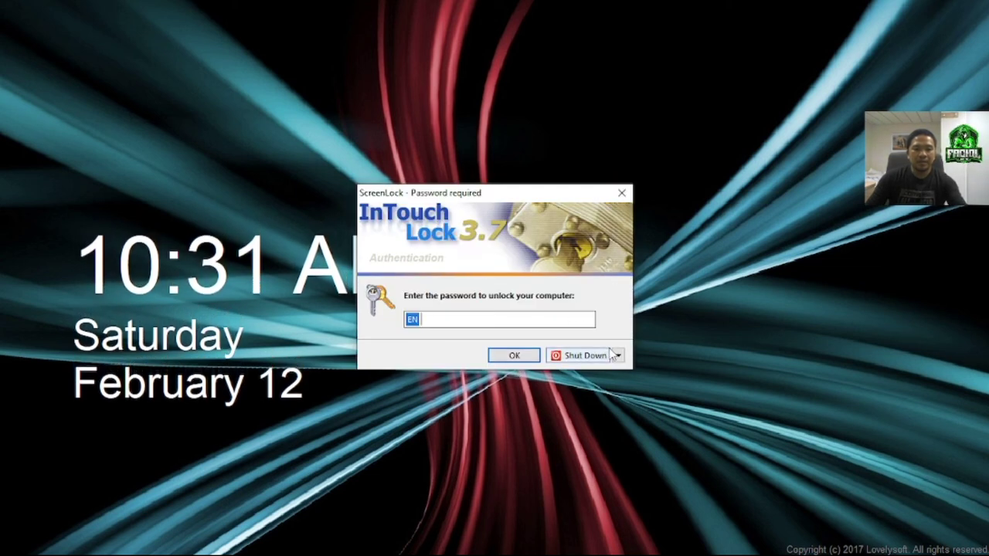
pyautogui.write('*****')
pyautogui.press('BackSpace')
pyautogui.press('BackSpace')
pyautogui.press('BackSpace')
pyautogui.press('BackSpace')
pyautogui.press('BackSpace')
pyautogui.write('************')
pyautogui.press('Return')
# Step: Dismiss the authentication error, unlock with the correct password, and open then close the Shut Down options
pyautogui.press('Return')
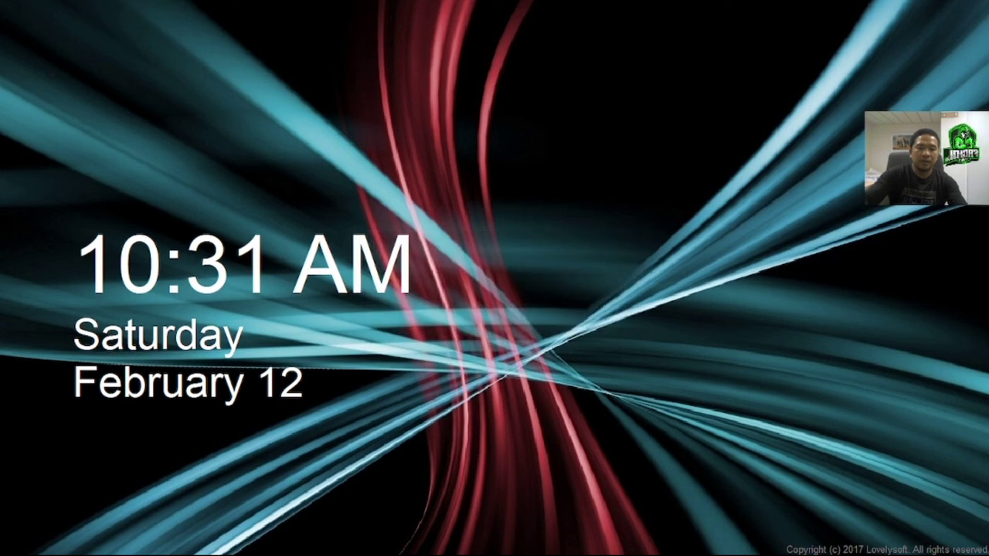
pyautogui.click(453, 317)
pyautogui.write('*****')
pyautogui.press('Return')
pyautogui.press('Return')
pyautogui.click(452, 318)
pyautogui.write('***')
pyautogui.press('BackSpace')
pyautogui.press('BackSpace')
pyautogui.press('BackSpace')
pyautogui.write('*****')
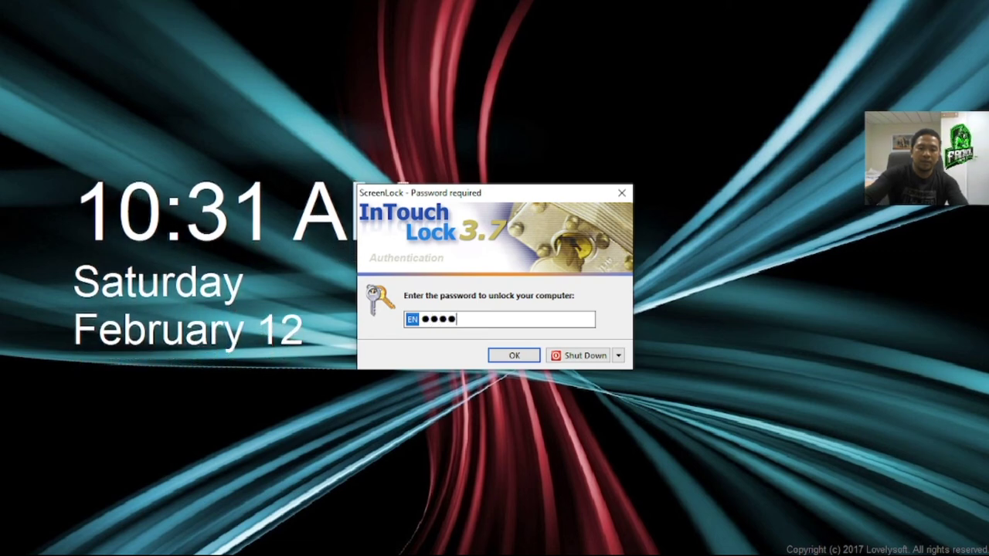
pyautogui.press('Return')
pyautogui.press('Return')
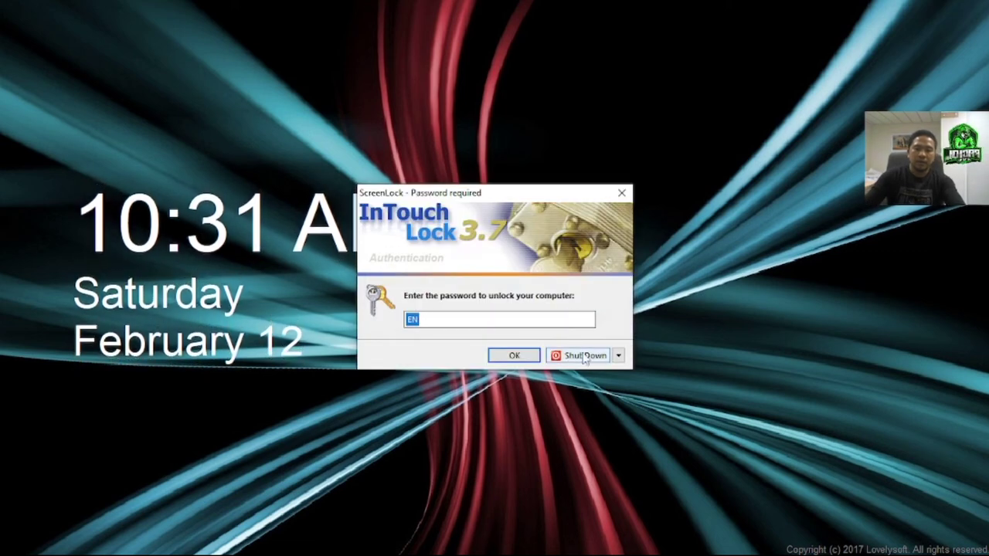
pyautogui.click(617, 356)
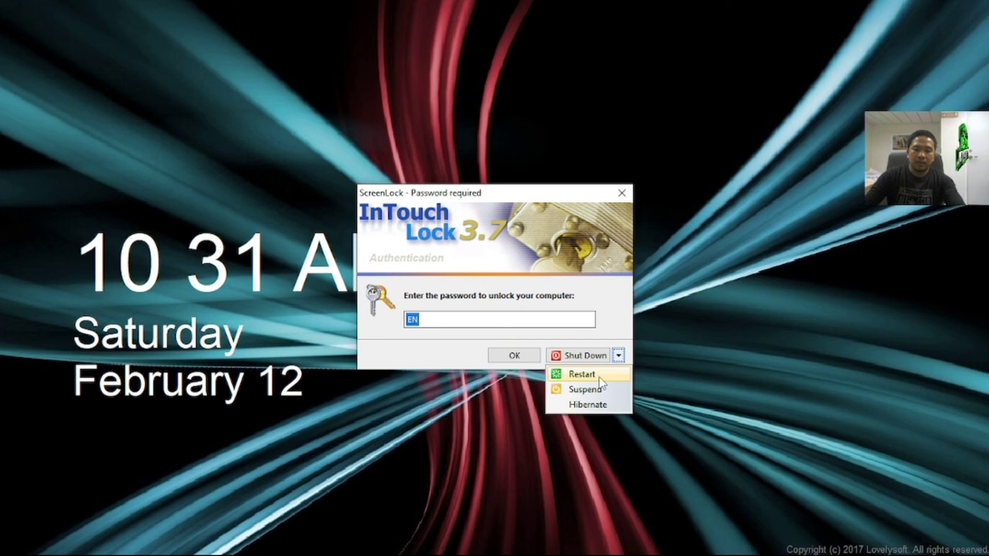
pyautogui.click(651, 408)
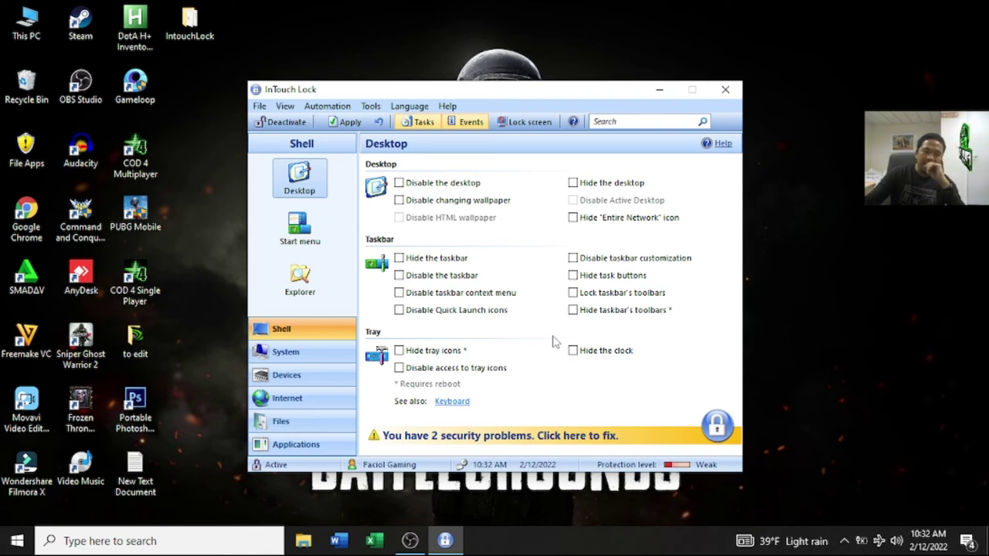
# Step: Open the password Settings window from the Tools menu
pyautogui.click(848, 299)
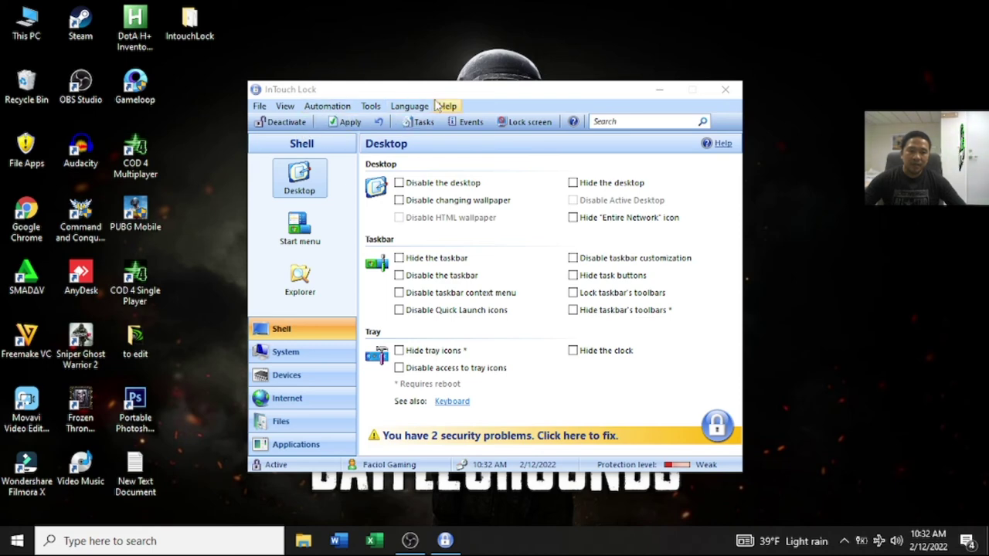
pyautogui.click(371, 106)
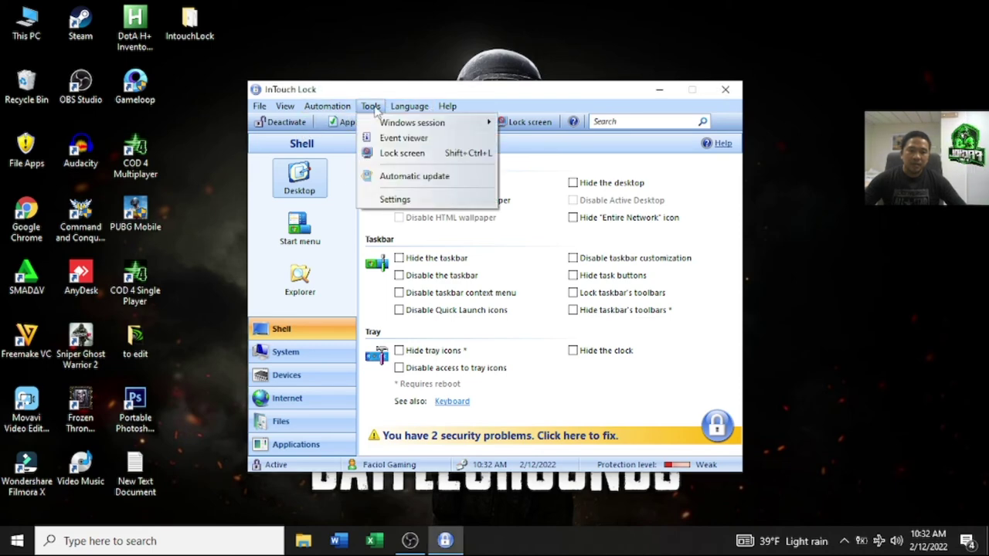
pyautogui.click(392, 198)
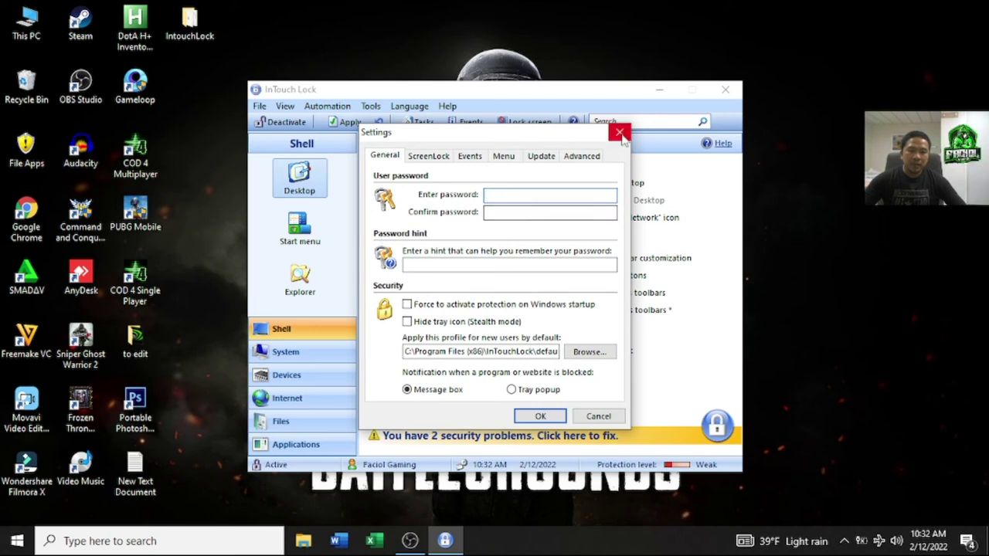
# Step: Reopen Settings, enter and confirm a new user password, and save with OK
pyautogui.click(619, 132)
pyautogui.click(371, 106)
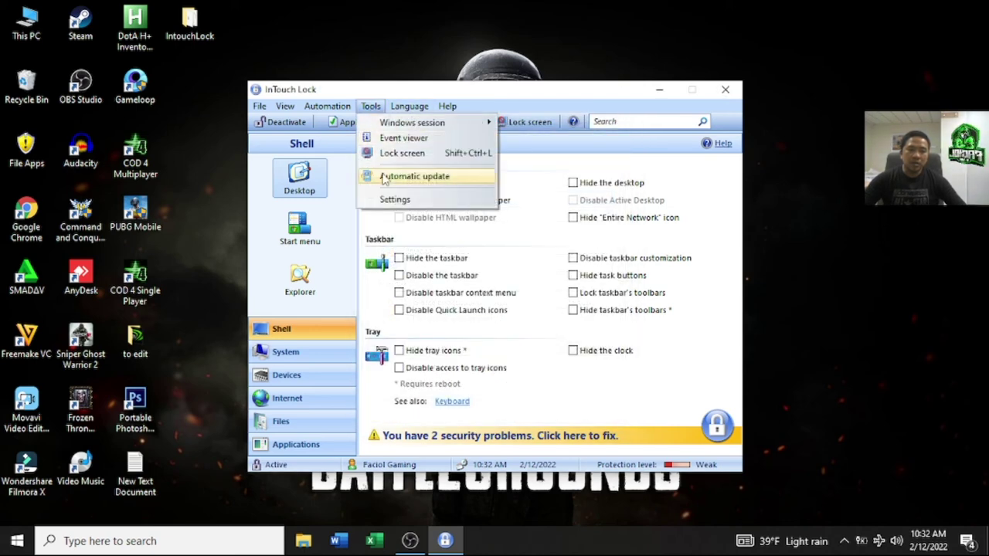
pyautogui.click(394, 200)
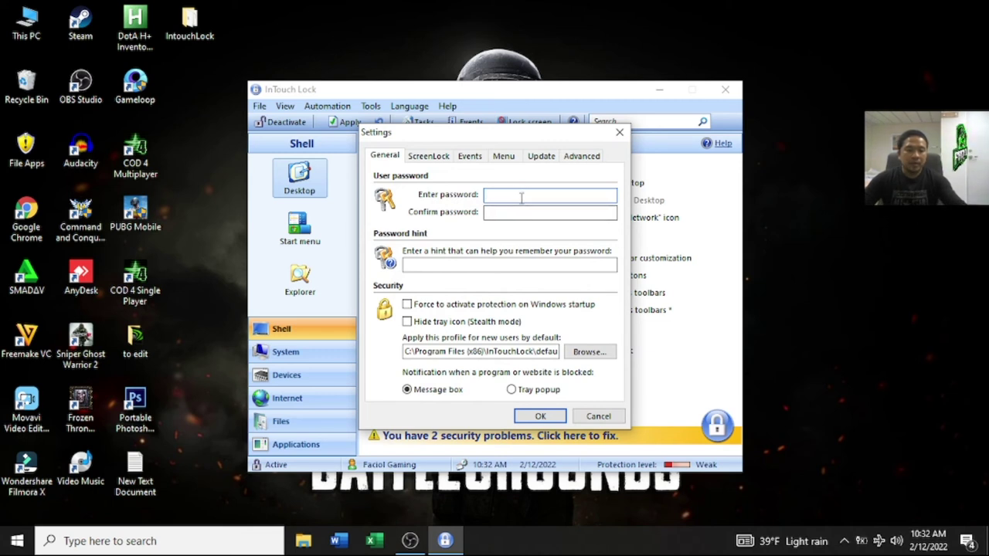
pyautogui.write('1')
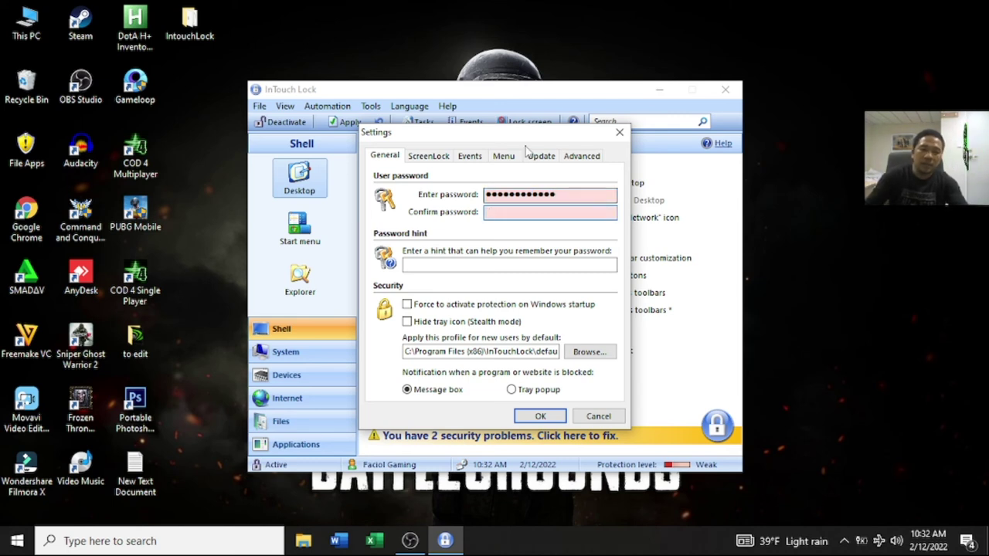
pyautogui.moveTo(579, 194); pyautogui.dragTo(369, 197)
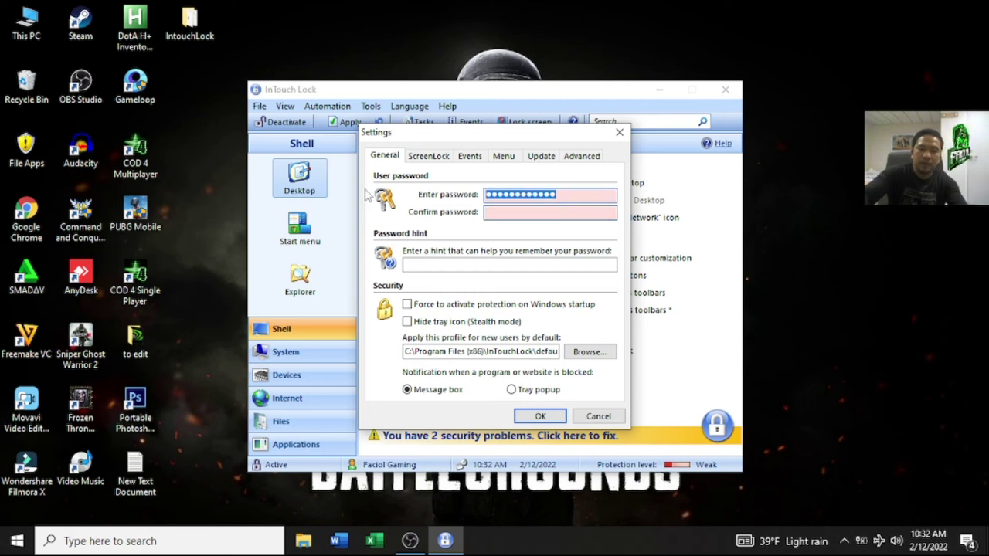
pyautogui.write('•••')
pyautogui.press('Tab')
pyautogui.write('•')
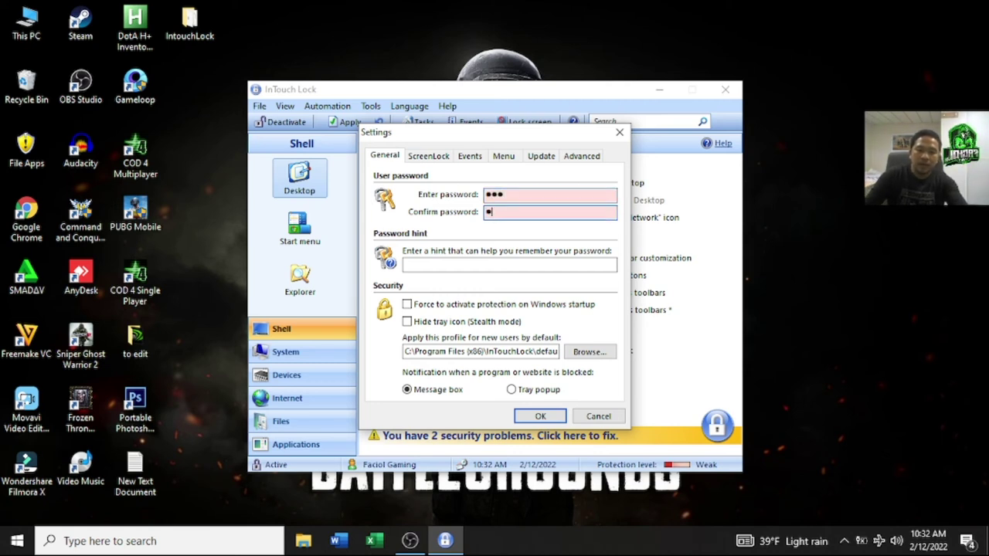
pyautogui.write('••')
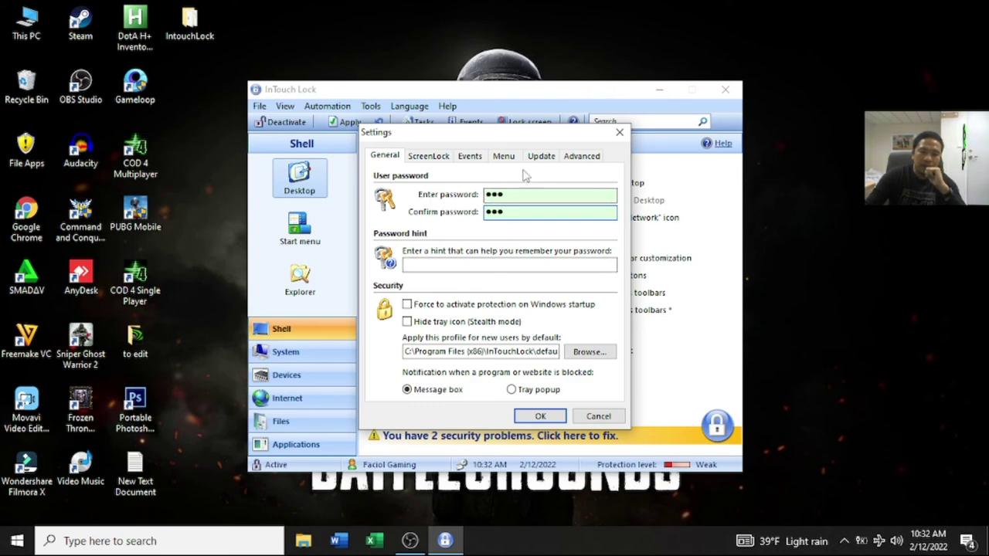
pyautogui.click(539, 417)
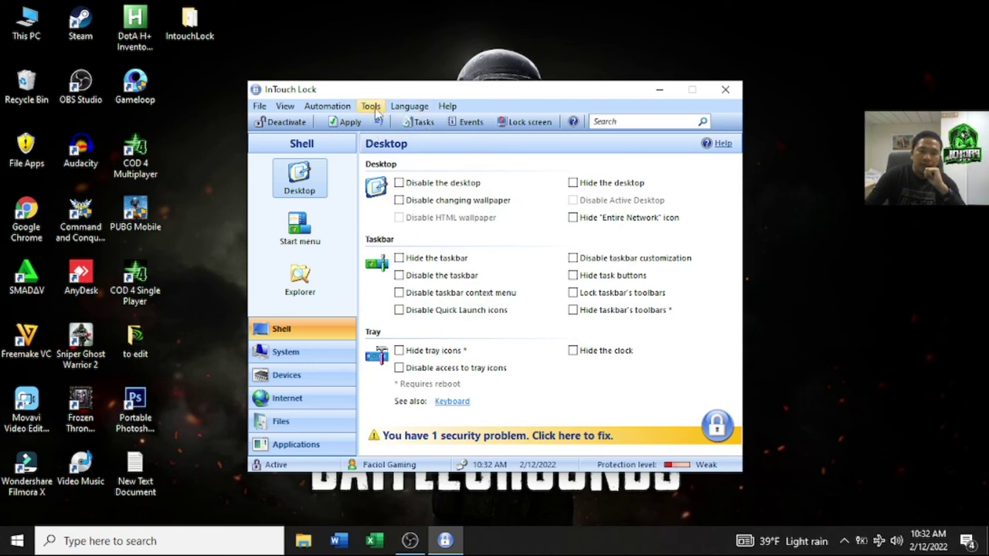
# Step: Run Automatic update from the Tools menu, which reports the update failed
pyautogui.click(329, 108)
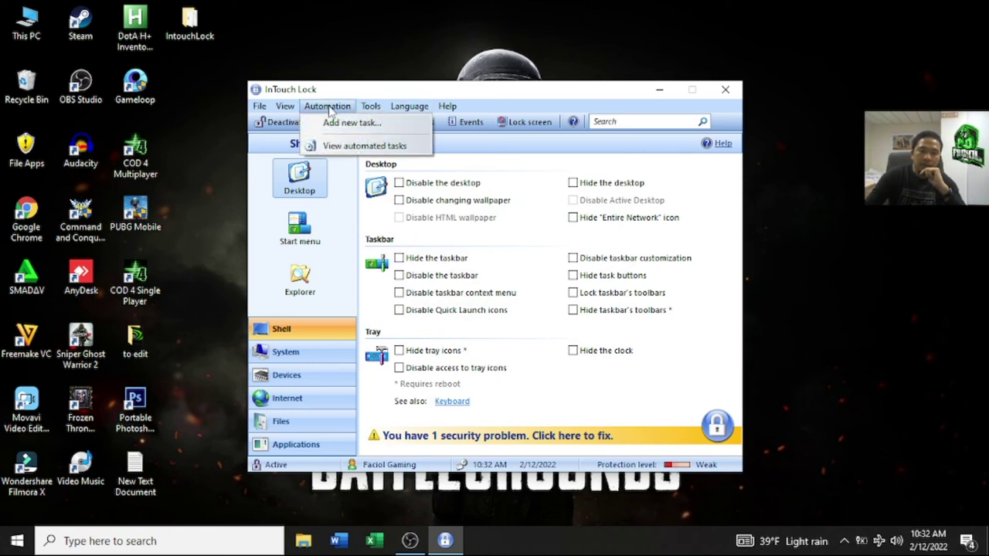
pyautogui.moveTo(369, 108)
pyautogui.click(417, 177)
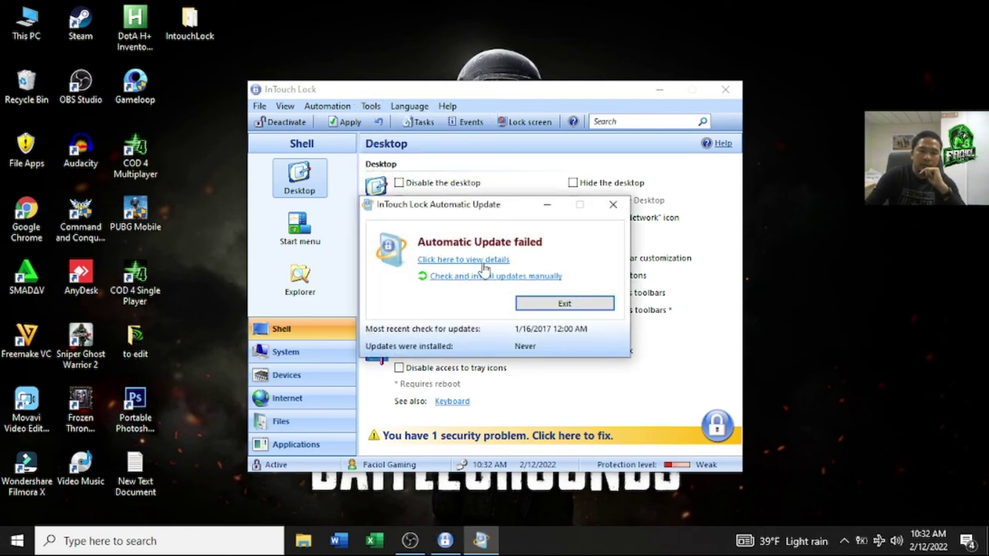
# Step: Exit the failed Automatic Update report window
pyautogui.click(572, 306)
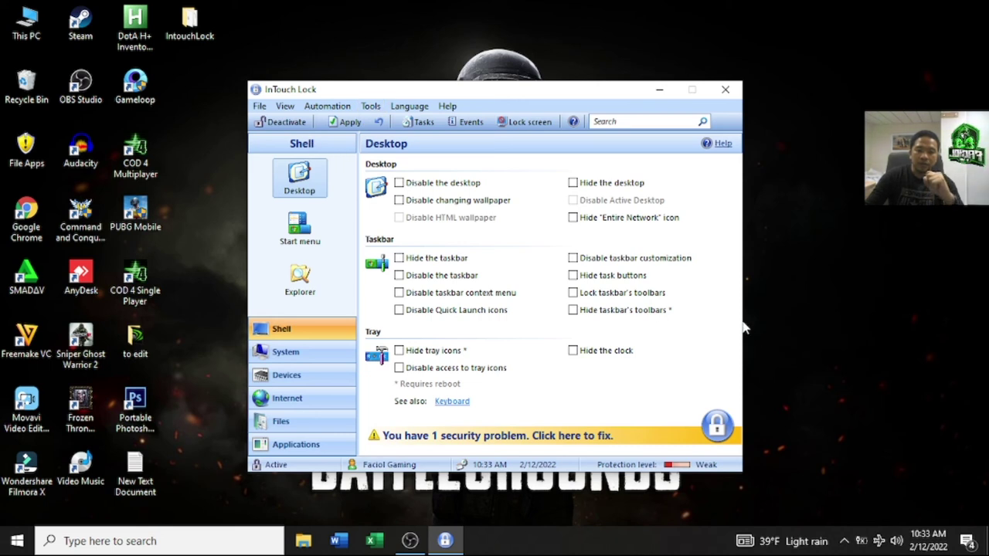
# Step: Deactivate protection and confirm This PC now lists the drives
pyautogui.click(284, 125)
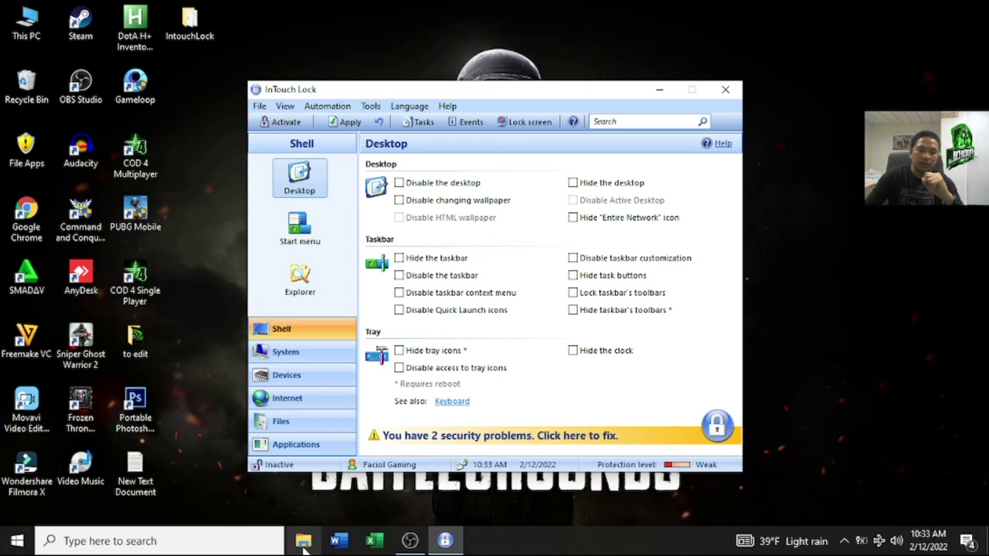
pyautogui.doubleClick(21, 25)
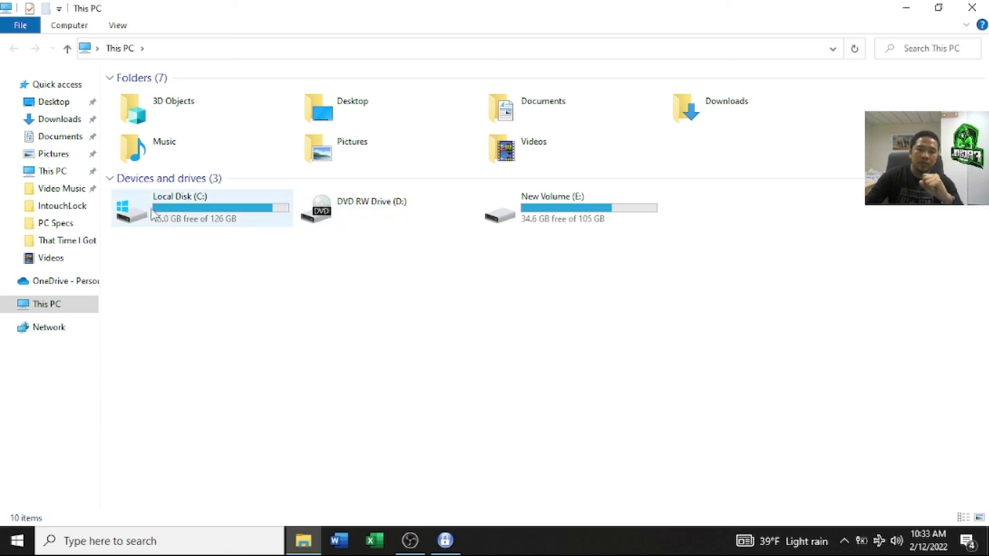
pyautogui.click(972, 8)
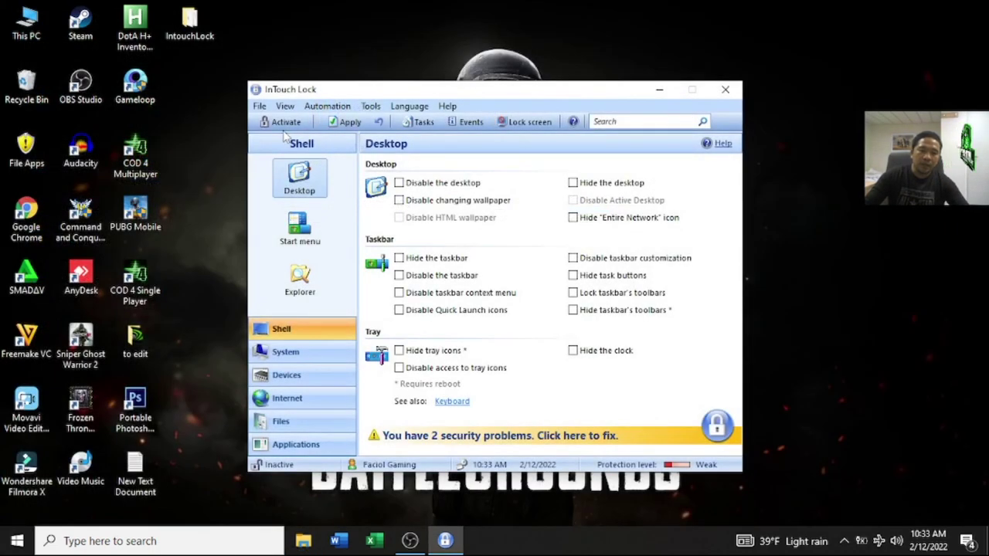
# Step: Reactivate protection, confirm This PC hides the drives, then view System > Devices
pyautogui.click(281, 122)
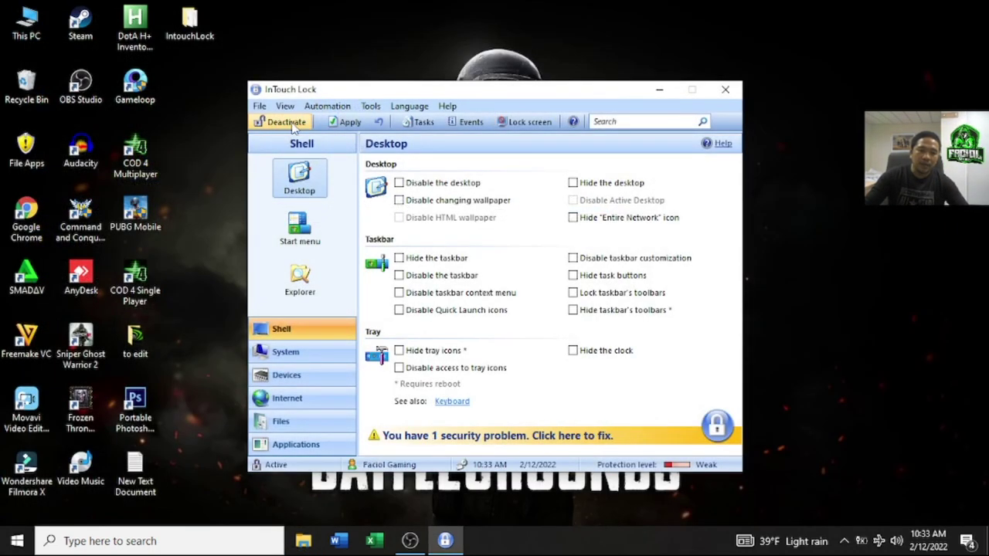
pyautogui.doubleClick(27, 27)
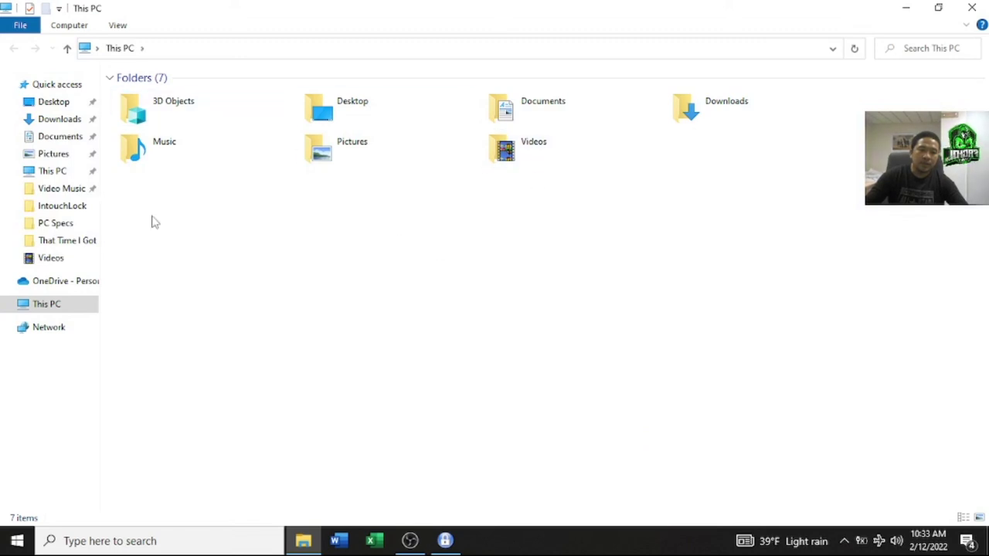
pyautogui.click(971, 8)
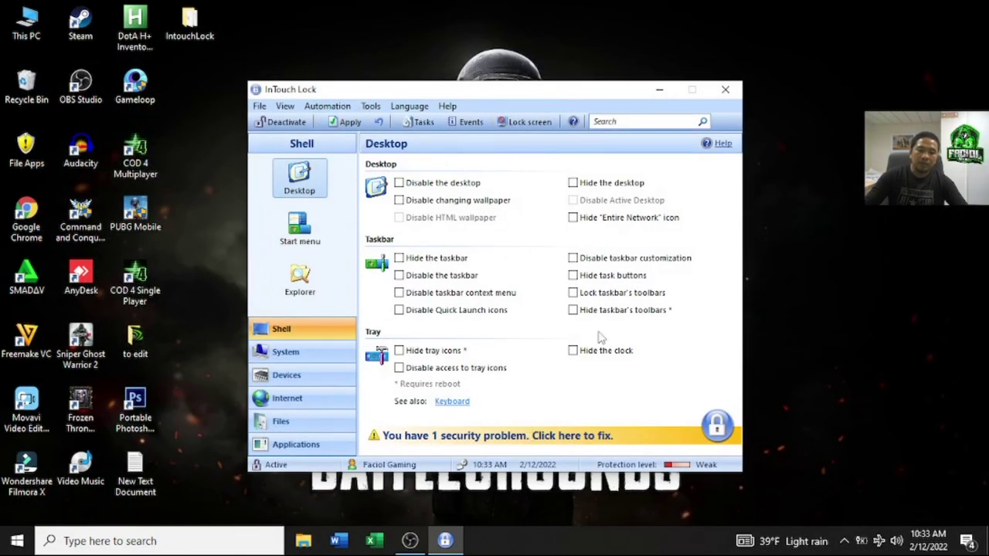
pyautogui.click(285, 351)
pyautogui.click(285, 375)
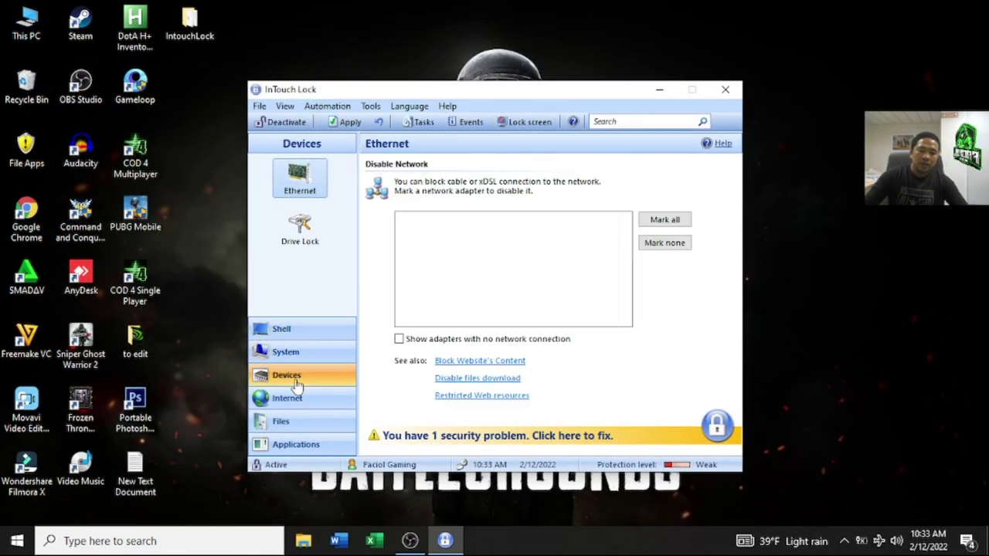
# Step: Close InTouch Lock's main window from the Internet page so it keeps running in the tray
pyautogui.click(298, 398)
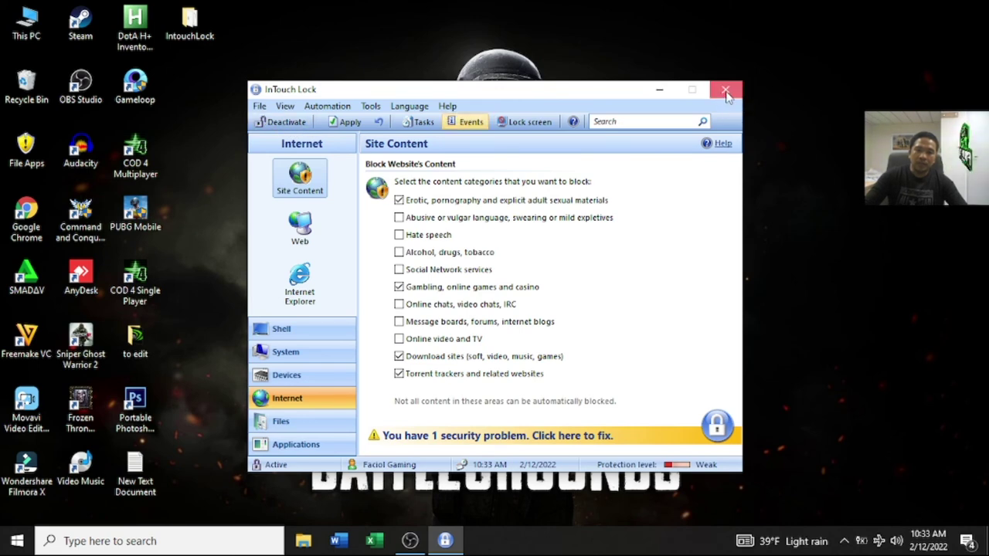
pyautogui.click(726, 91)
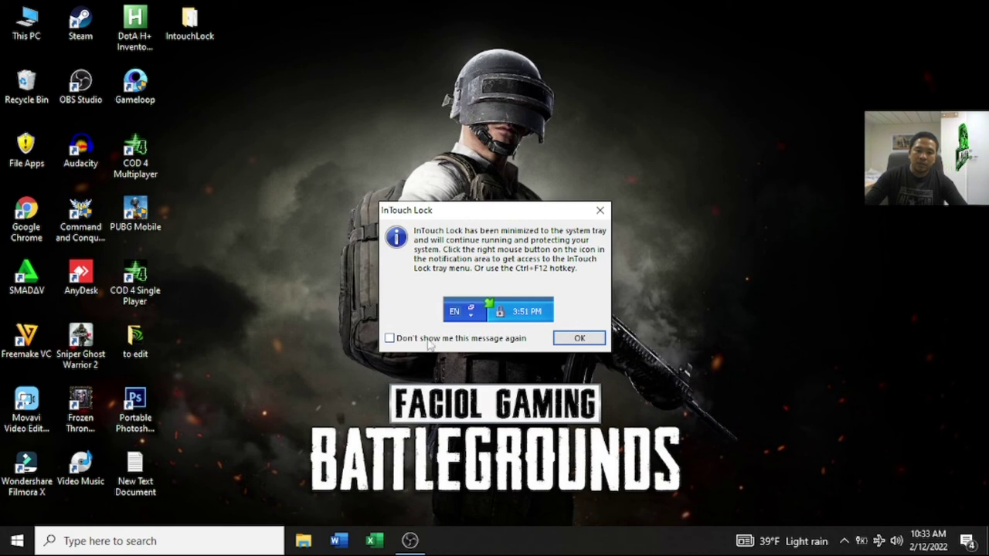
# Step: Dismiss the minimize notice permanently and check the InTouch Lock tray icon
pyautogui.click(390, 338)
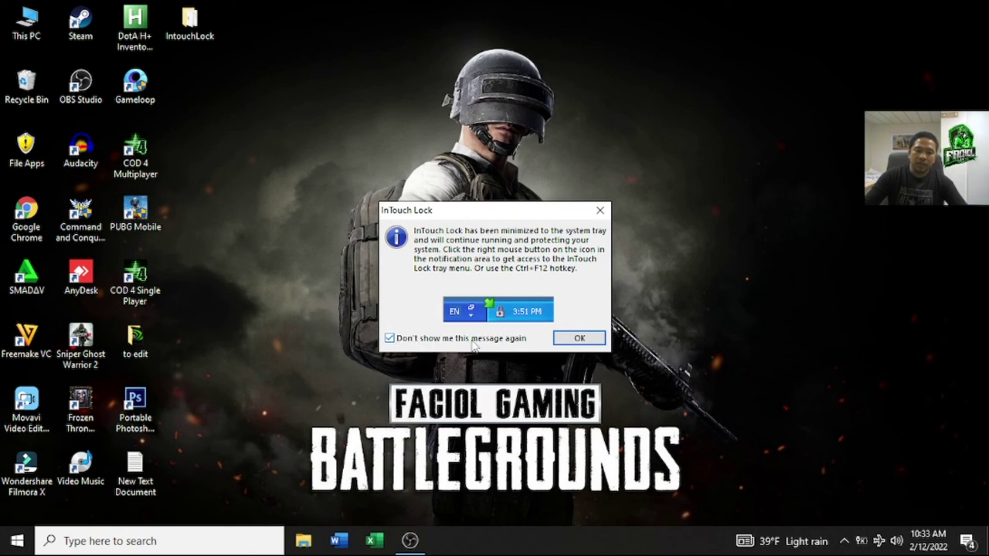
pyautogui.click(579, 338)
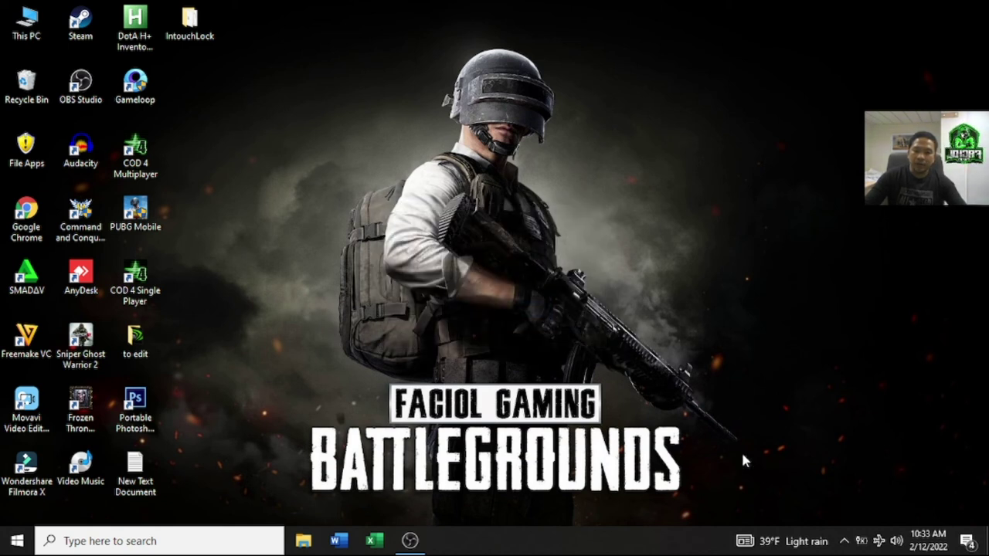
pyautogui.click(845, 542)
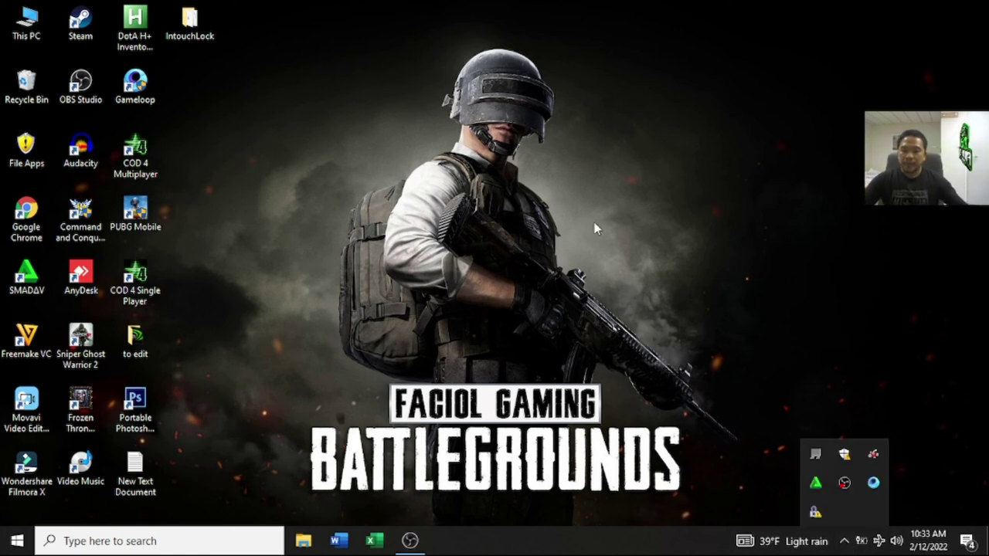
pyautogui.click(846, 543)
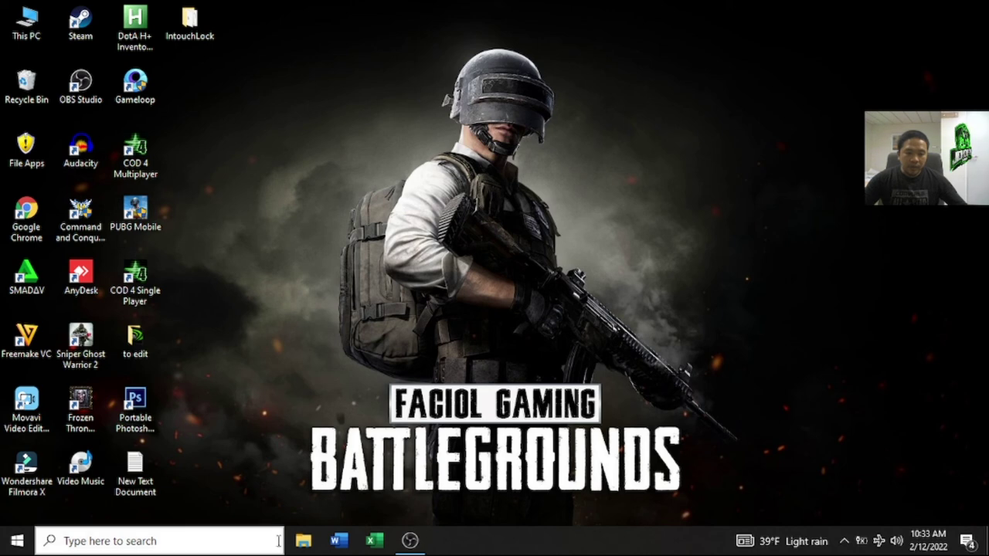
# Step: Refresh This PC to confirm no drives are listed, then close it and check the tray
pyautogui.doubleClick(27, 22)
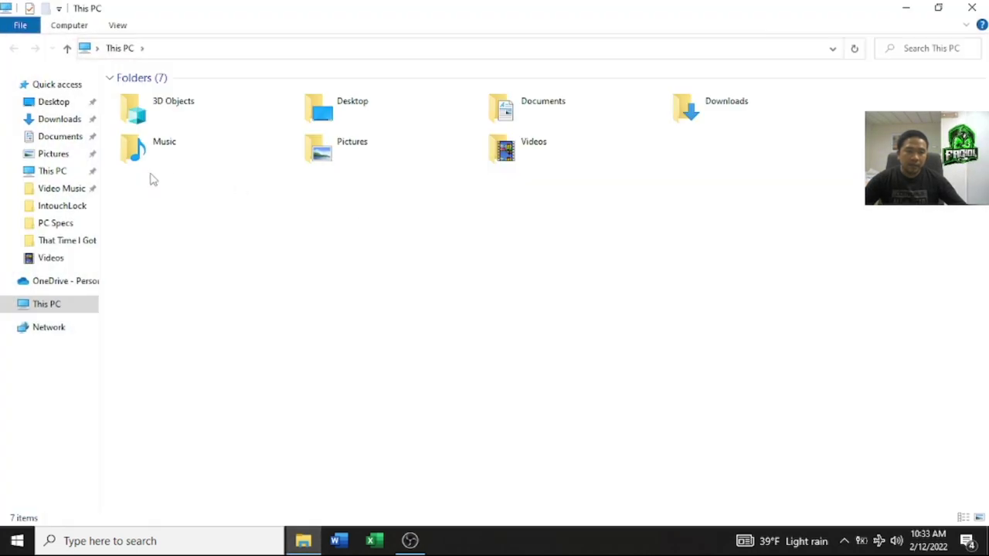
pyautogui.rightClick(250, 272)
pyautogui.click(294, 338)
pyautogui.click(972, 8)
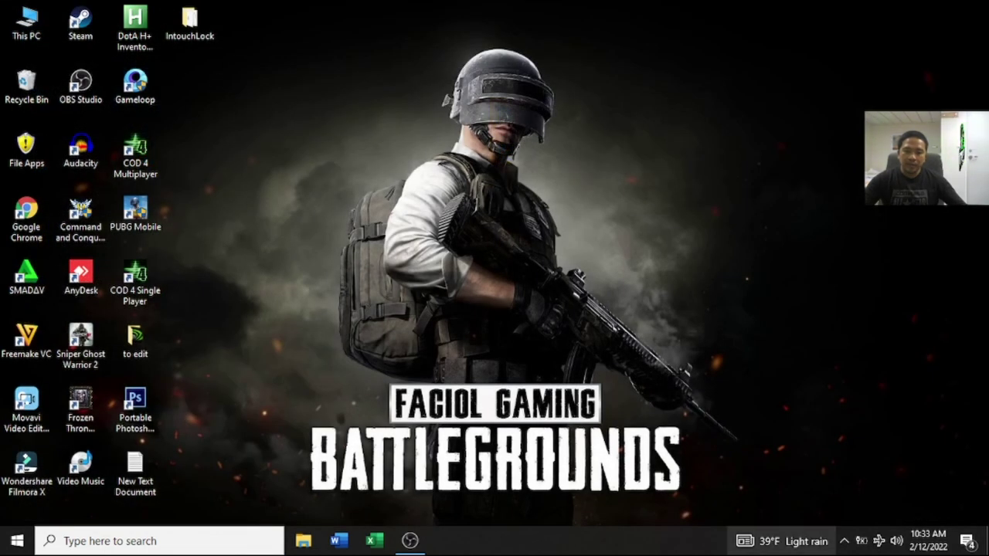
pyautogui.click(845, 542)
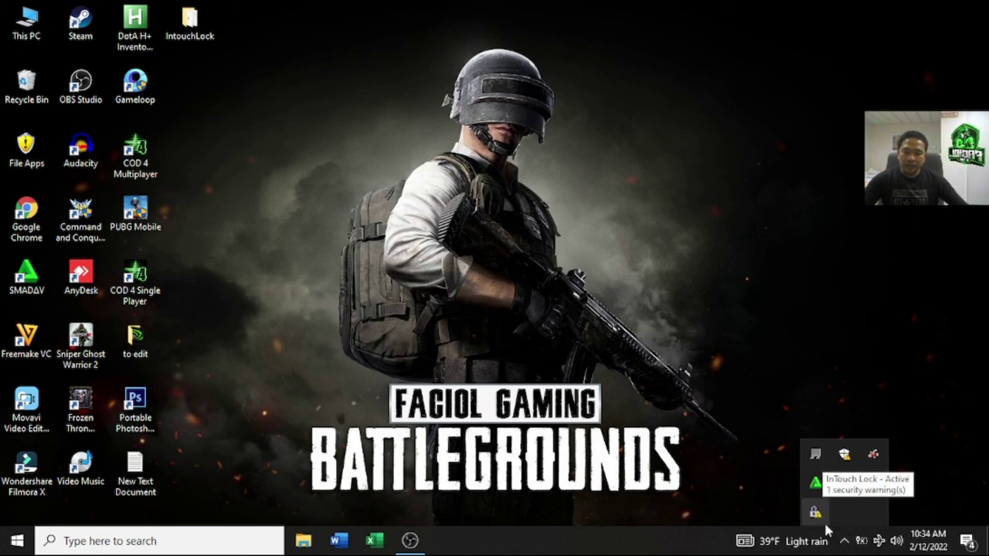
# Step: Open InTouch Lock from the tray with the configuration password and deactivate protection
pyautogui.click(844, 541)
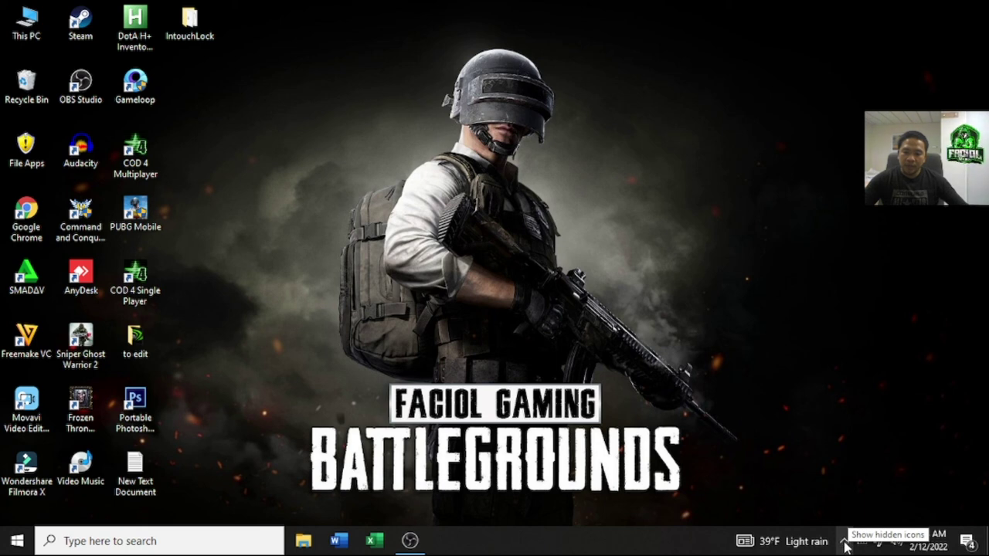
pyautogui.click(844, 543)
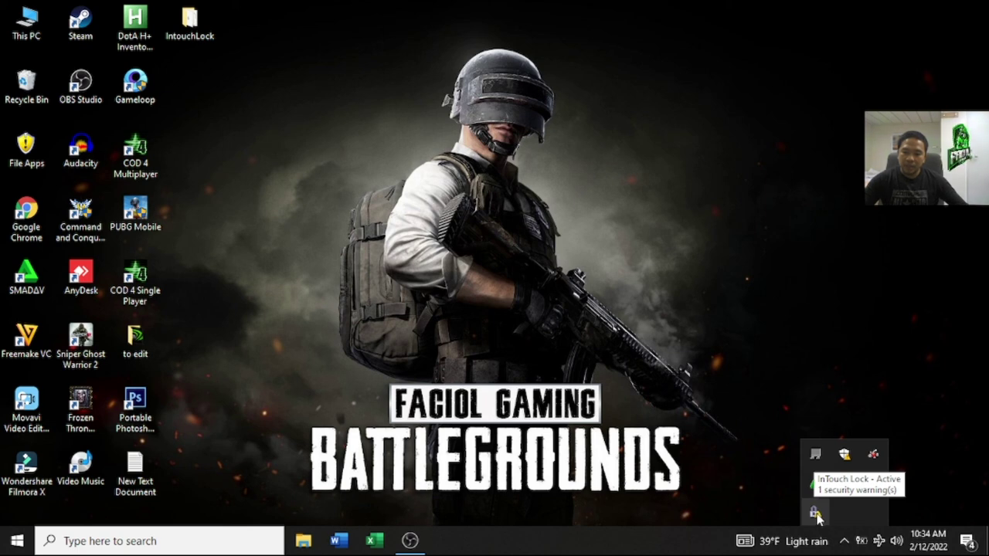
pyautogui.doubleClick(815, 513)
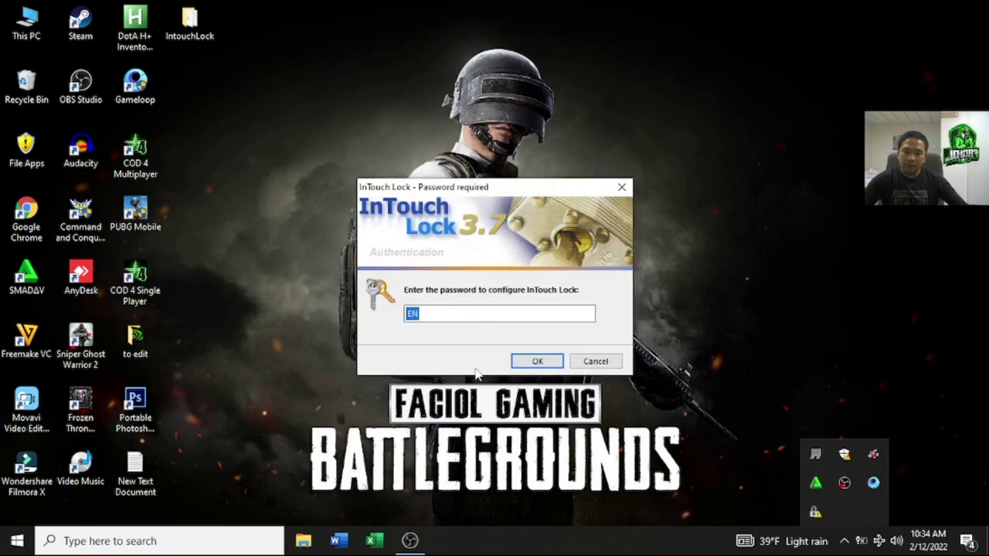
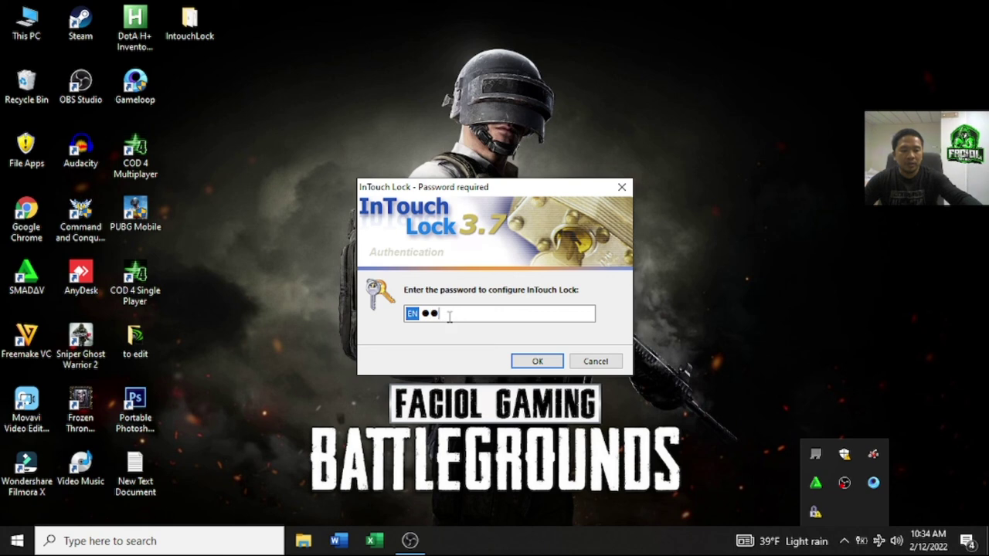
pyautogui.click(540, 363)
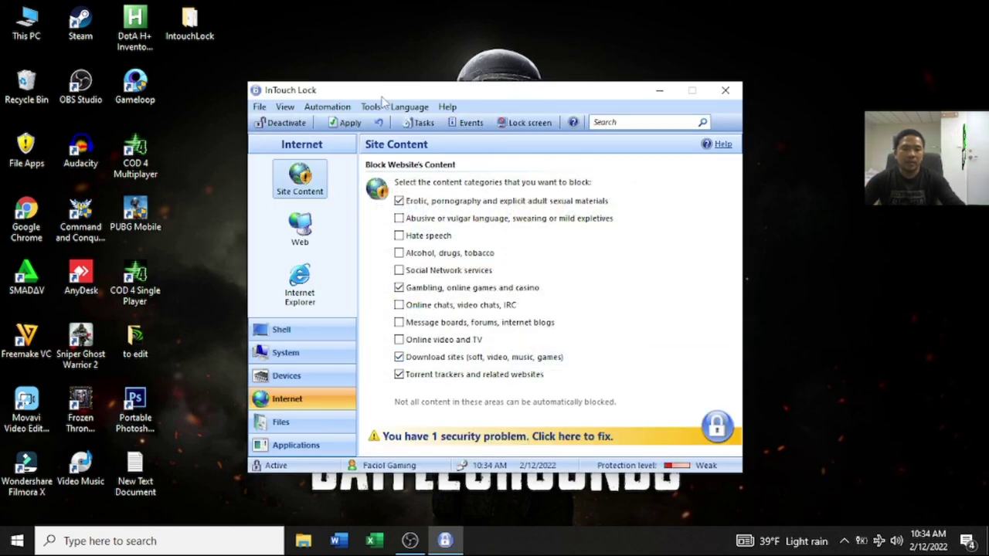
pyautogui.click(286, 123)
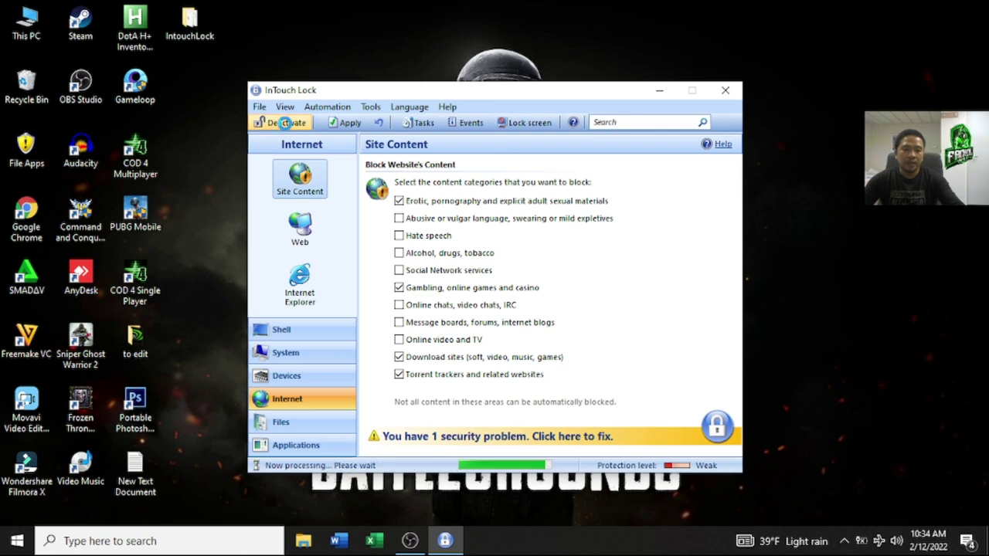
# Step: Close InTouch Lock and verify This PC lists drives C:, D: and E: again
pyautogui.click(725, 90)
pyautogui.click(843, 539)
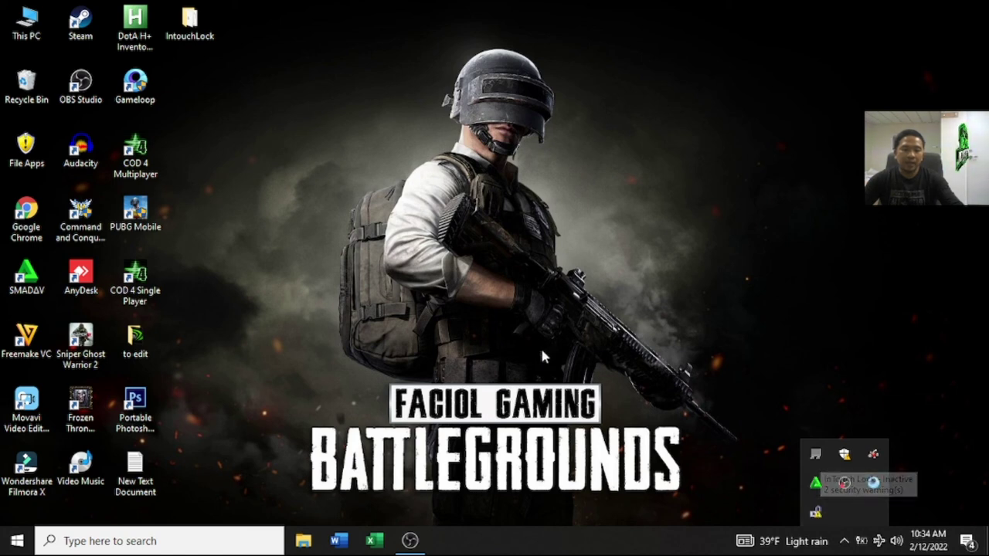
pyautogui.doubleClick(27, 24)
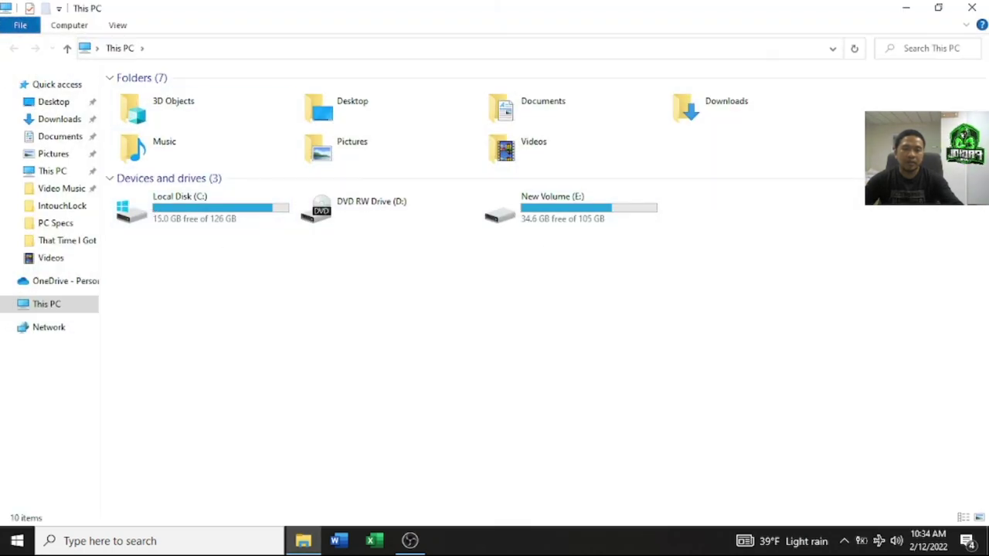
pyautogui.click(972, 7)
pyautogui.click(844, 541)
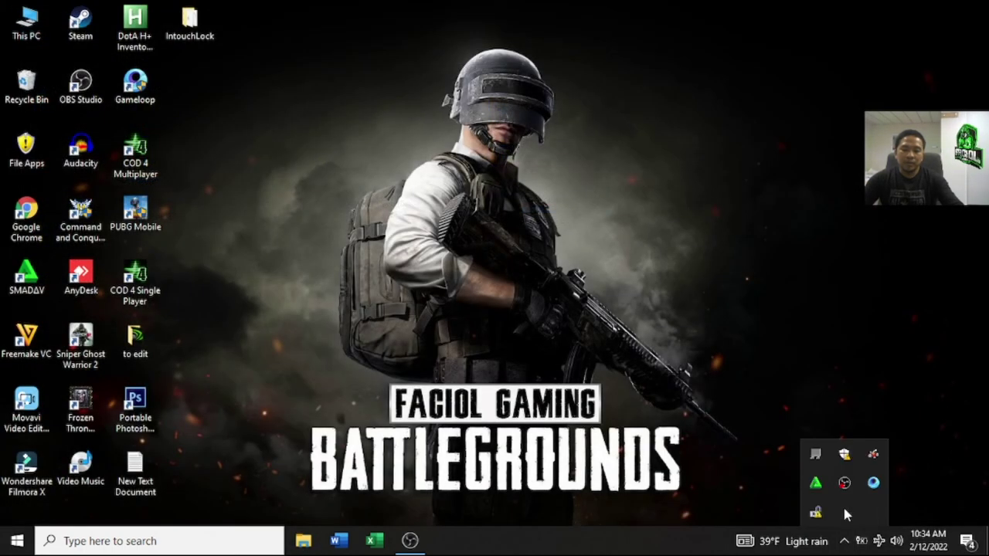
# Step: Reopen InTouch Lock with the configuration password, reactivate protection, and close its window
pyautogui.click(816, 513)
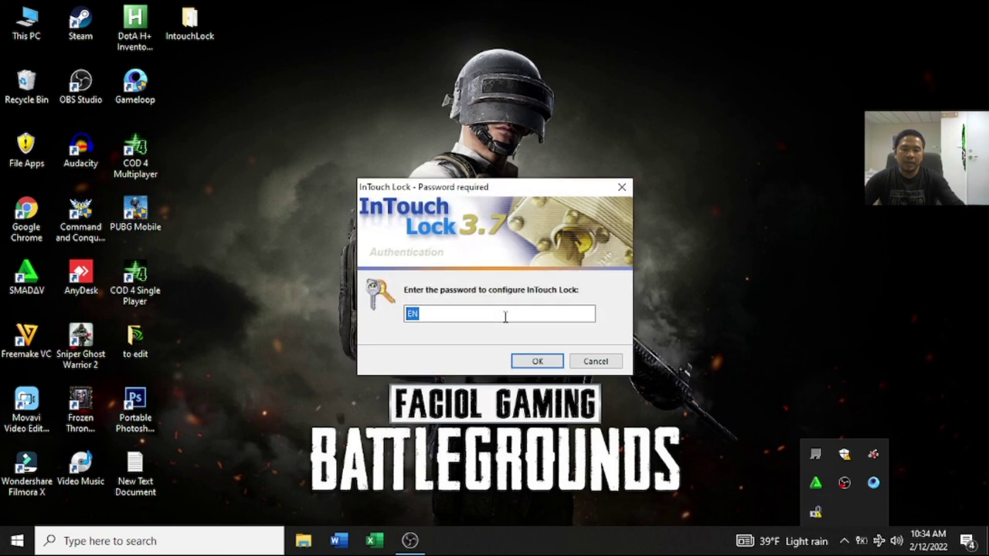
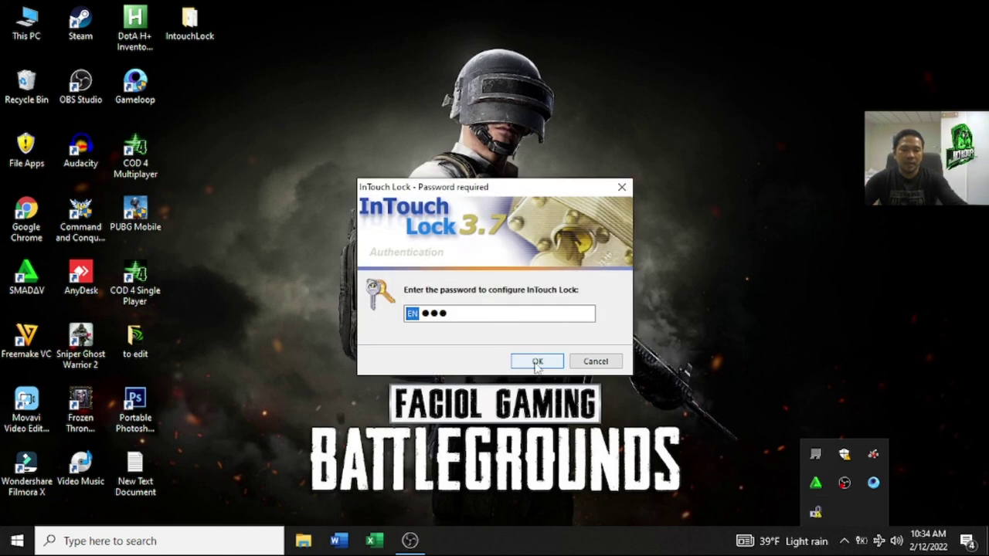
pyautogui.click(537, 361)
pyautogui.click(282, 122)
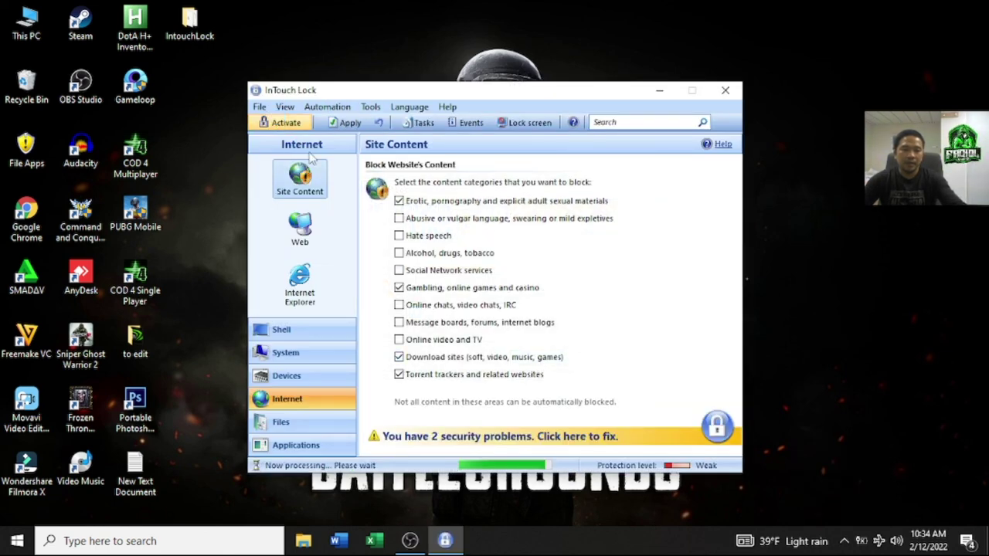
pyautogui.click(727, 91)
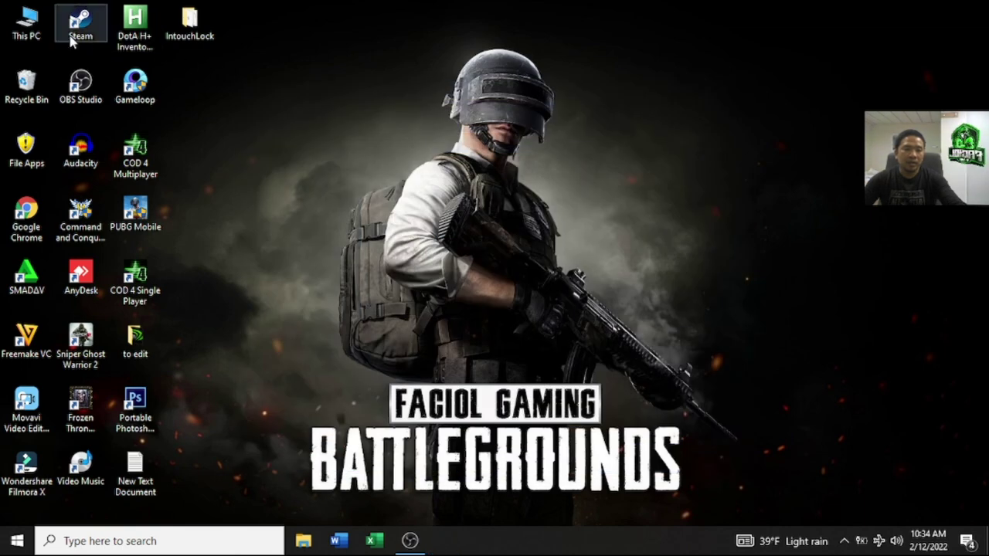
# Step: Confirm This PC shows only folders and no drives, then close it
pyautogui.doubleClick(28, 24)
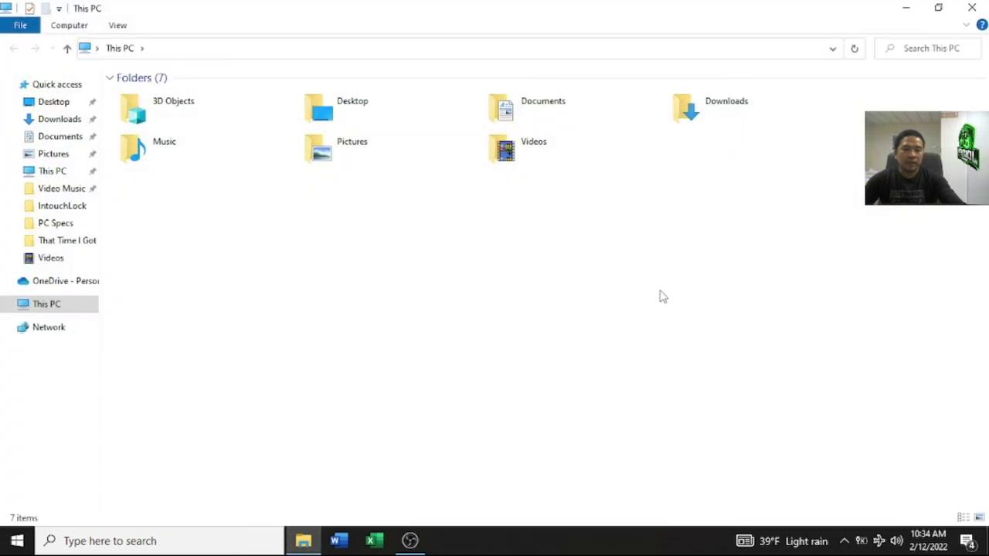
pyautogui.click(974, 7)
pyautogui.click(843, 542)
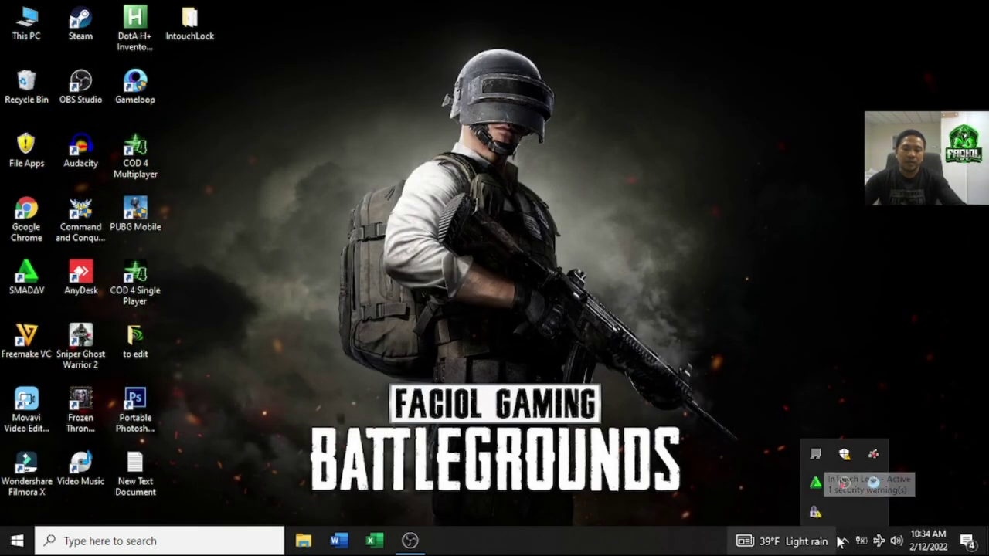
# Step: Close the tray overflow panel, leaving the clear desktop
pyautogui.click(693, 329)
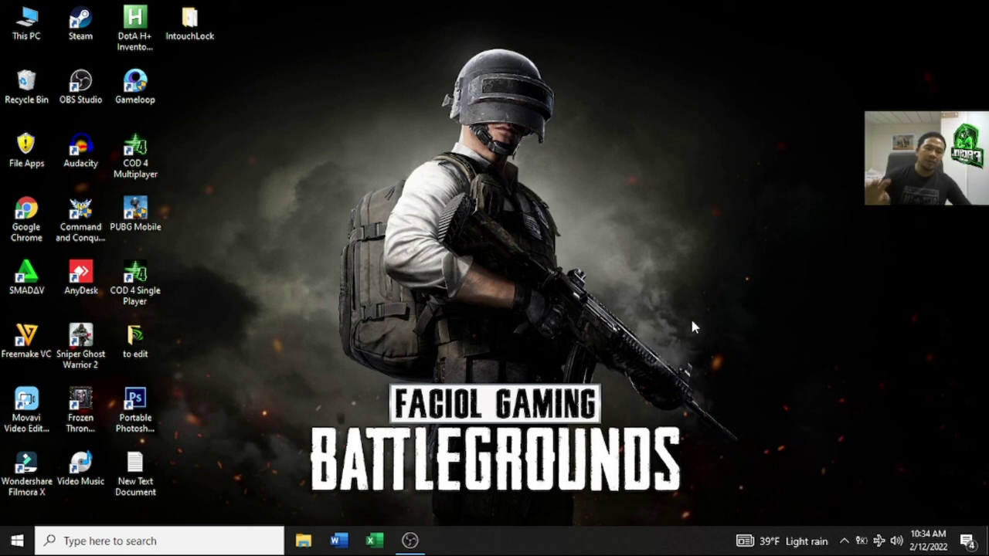